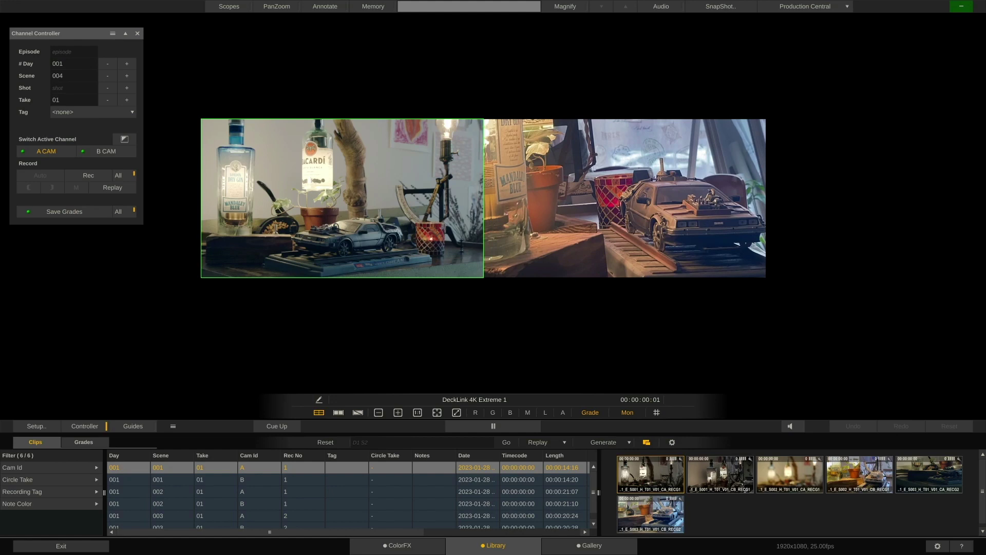
Switch the active channel to B CAM and back to A CAM, and toggle single-camera view.
{"action": "left_click", "coordinate": [109, 151]}
{"action": "left_click", "coordinate": [53, 151]}
{"action": "left_click", "coordinate": [319, 413]}
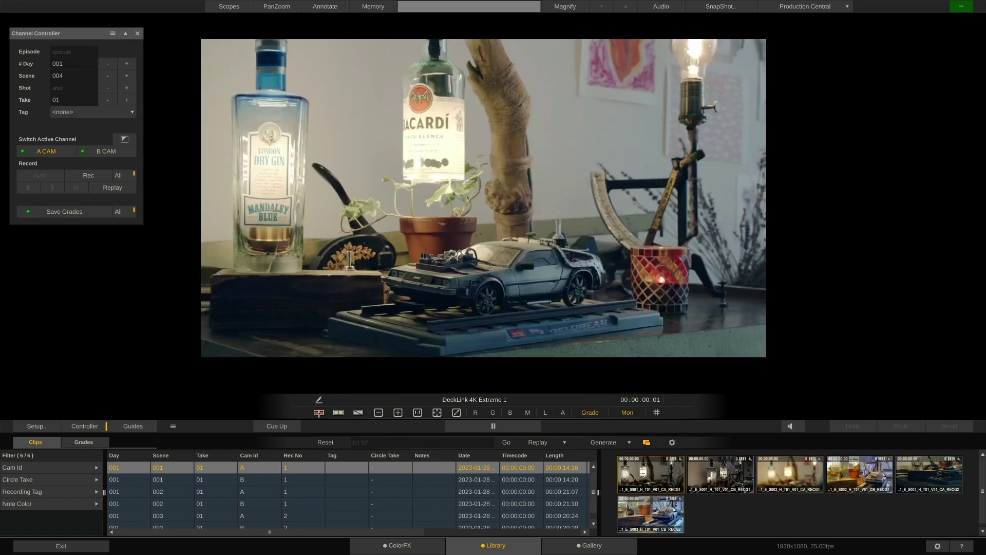
{"action": "left_click", "coordinate": [318, 412]}
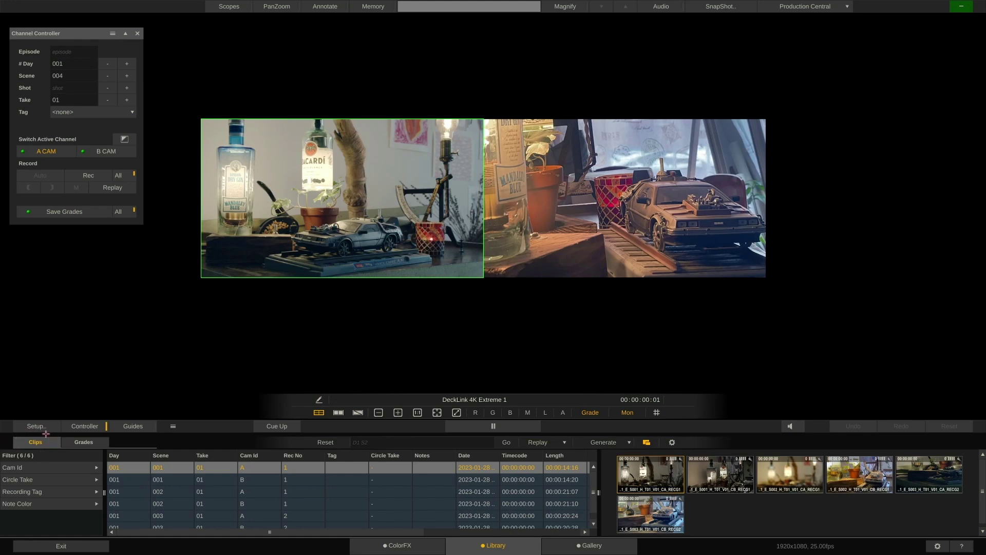
Filter the clip list by Cam Id A, then B, then clear the camera filter.
{"action": "left_click", "coordinate": [94, 467]}
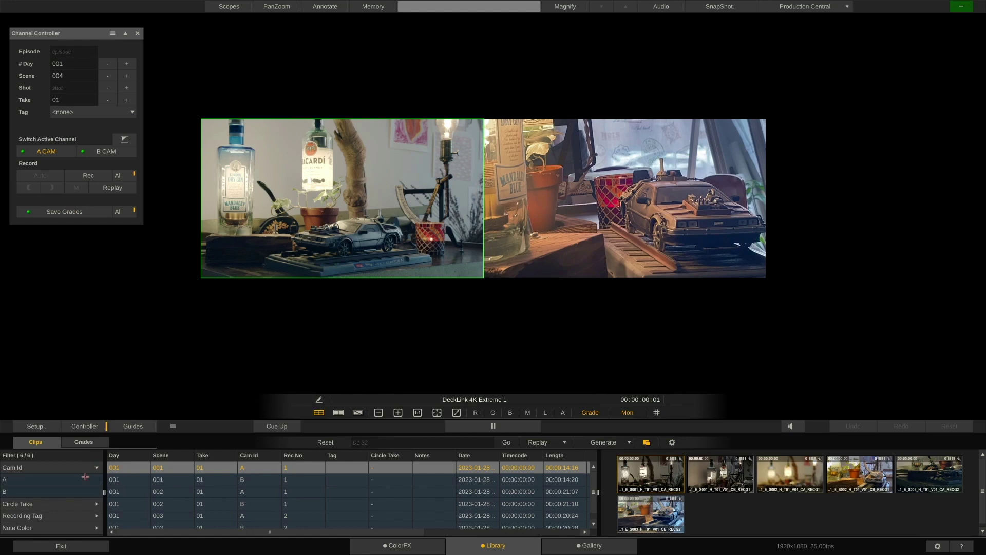
{"action": "left_click", "coordinate": [84, 482]}
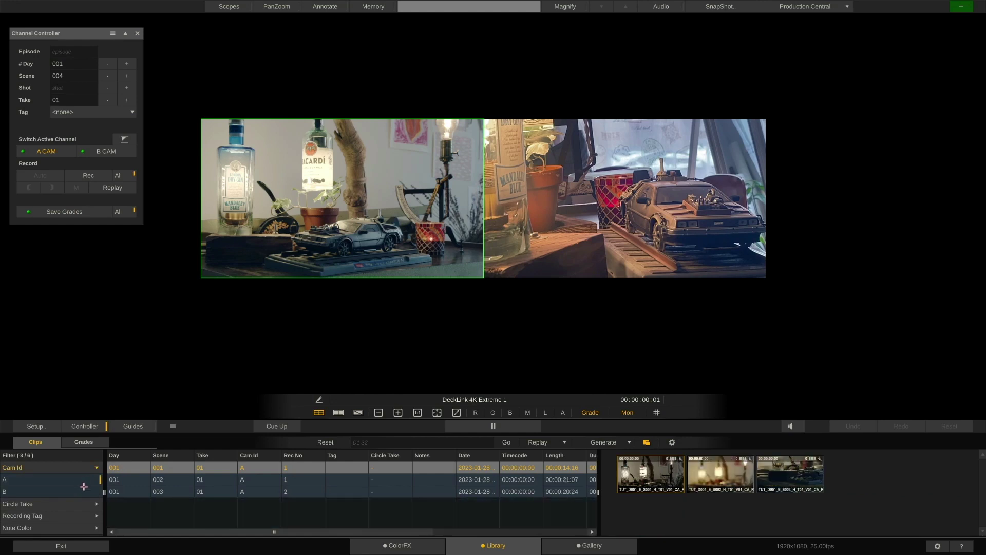
{"action": "left_click", "coordinate": [83, 479]}
{"action": "left_click", "coordinate": [81, 490]}
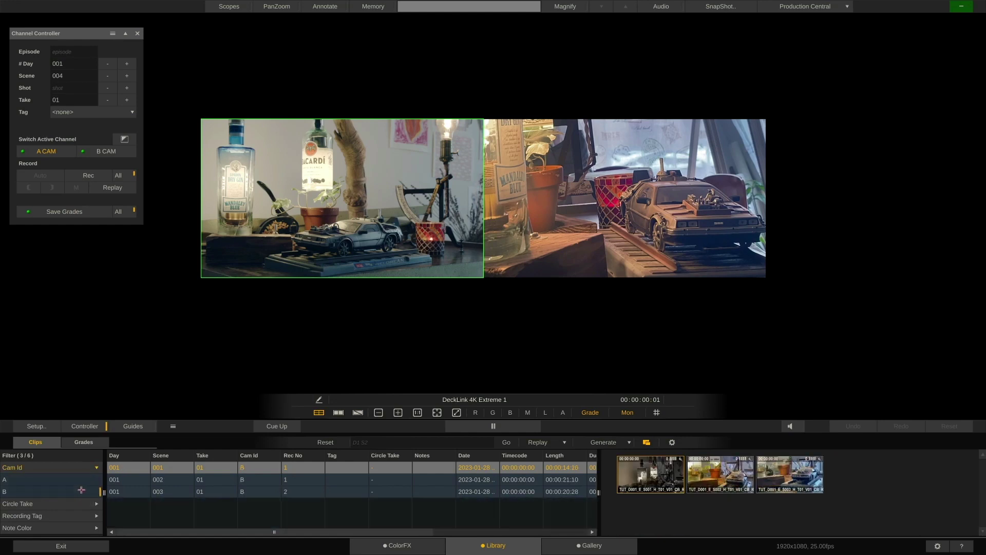
{"action": "left_click", "coordinate": [81, 491]}
{"action": "left_click", "coordinate": [93, 468]}
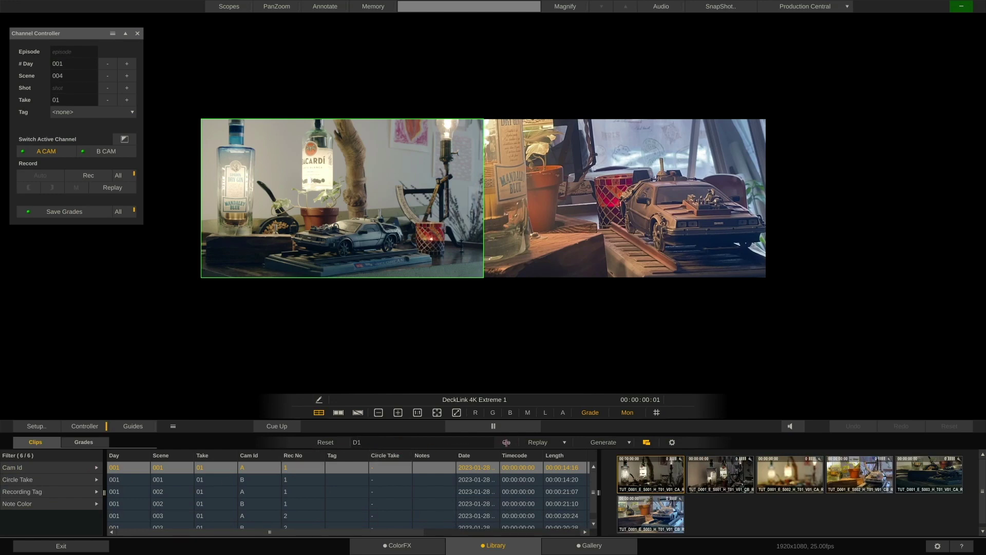
Search the clip list for 'S1', then clear the search to list all clips.
{"action": "left_click_drag", "start_coordinate": [394, 443], "coordinate": [307, 449]}
{"action": "type", "text": "S1"}
{"action": "key", "text": "Return"}
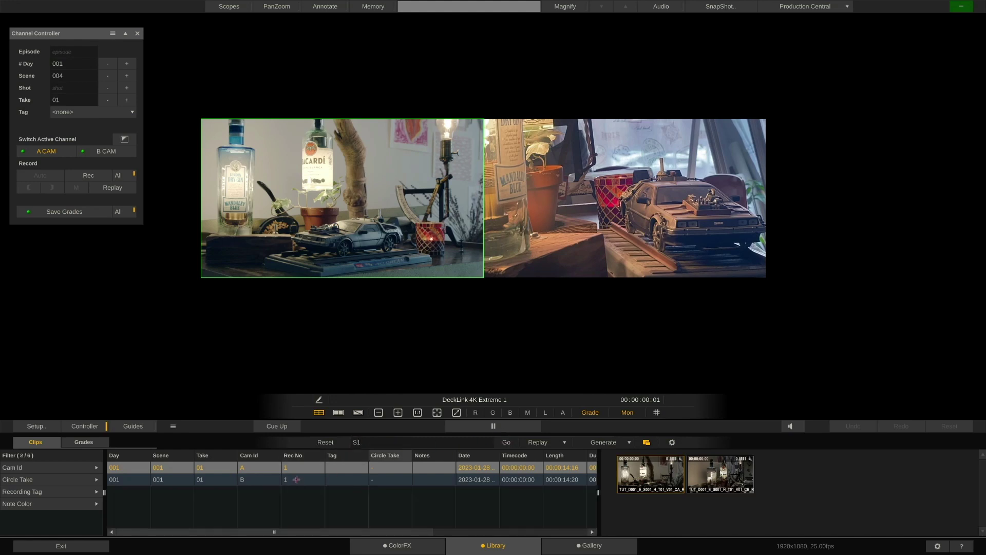
{"action": "left_click", "coordinate": [325, 442]}
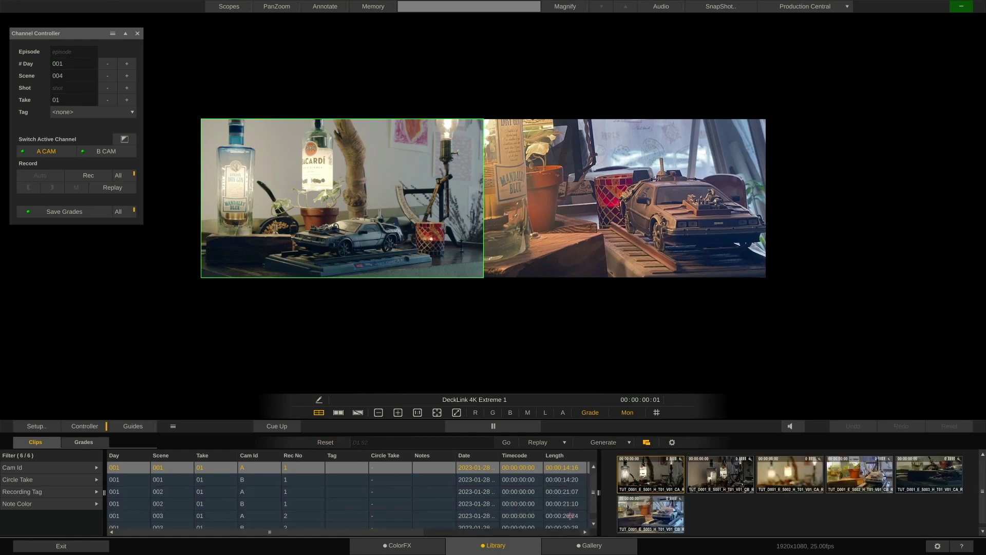
Select the S002 CA clip, glance at its Replay actions, and toggle Replay on and off twice.
{"action": "left_click", "coordinate": [795, 469]}
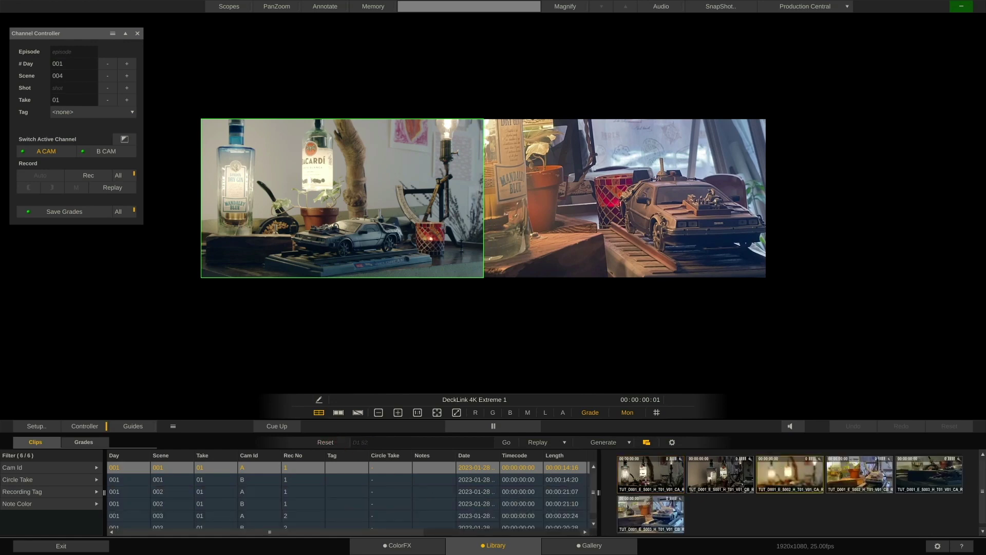
{"action": "left_click", "coordinate": [564, 442]}
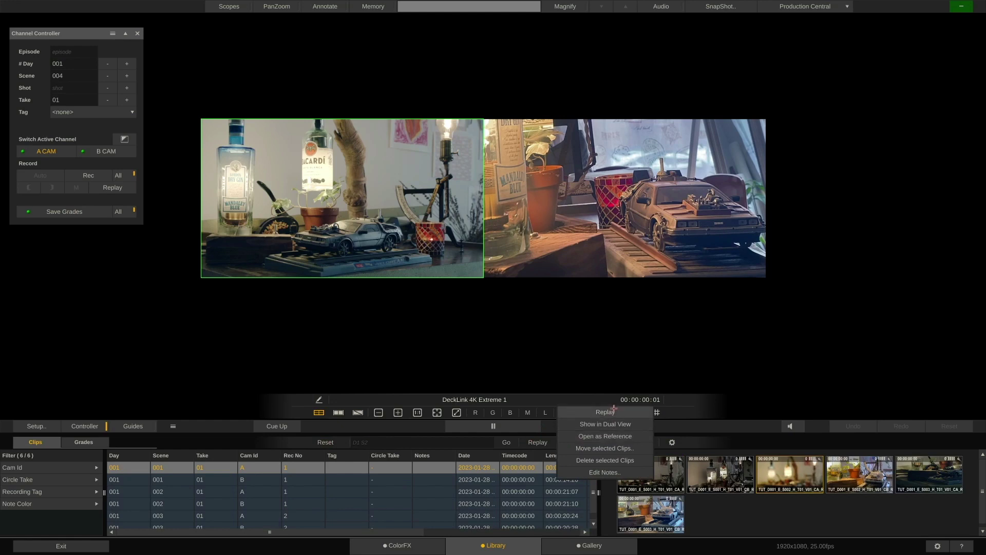
{"action": "left_click", "coordinate": [578, 367]}
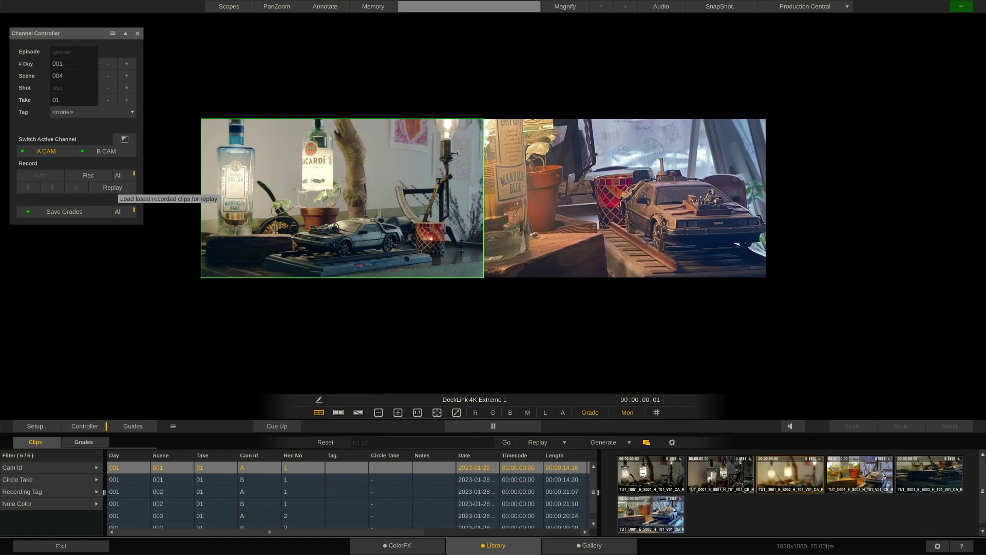
{"action": "left_click", "coordinate": [96, 188]}
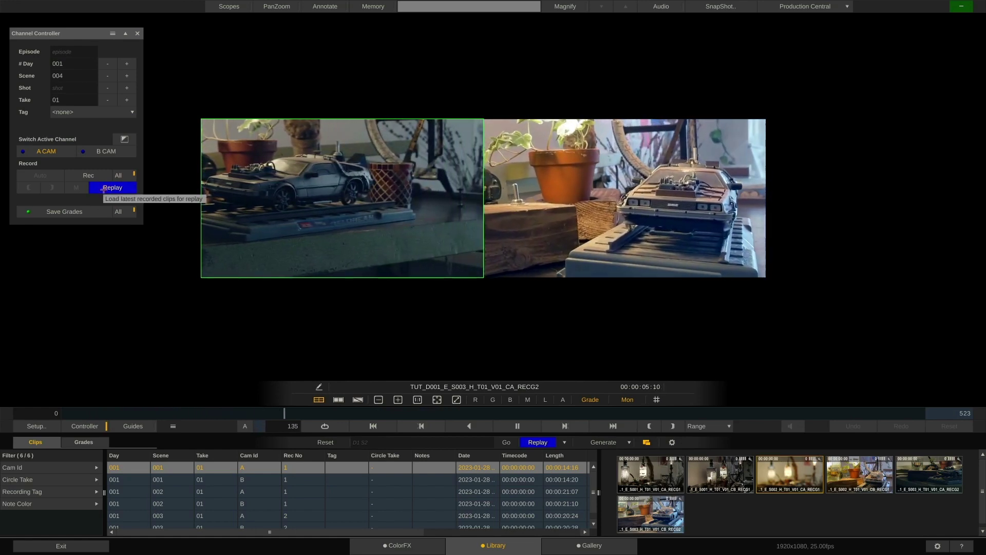
{"action": "left_click", "coordinate": [103, 188]}
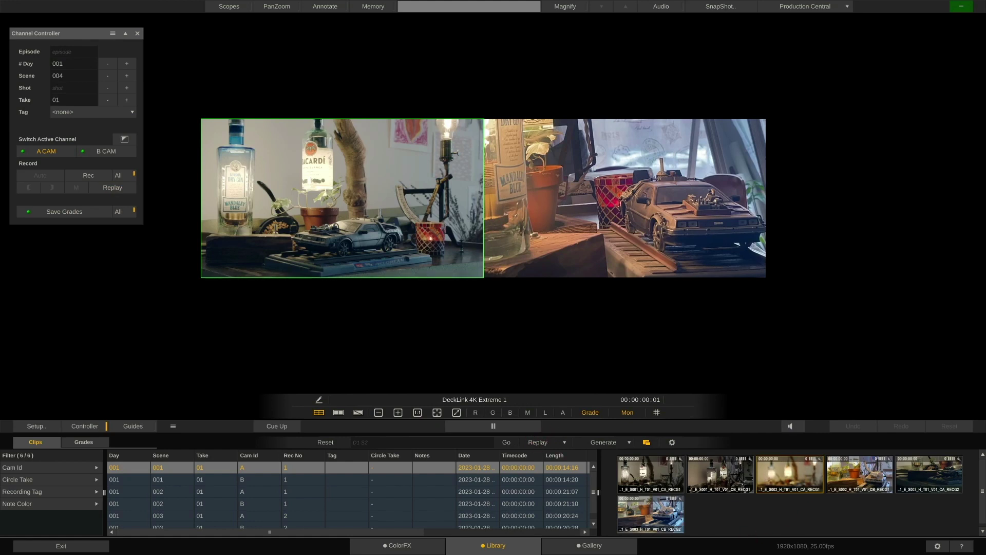
{"action": "left_click", "coordinate": [537, 442]}
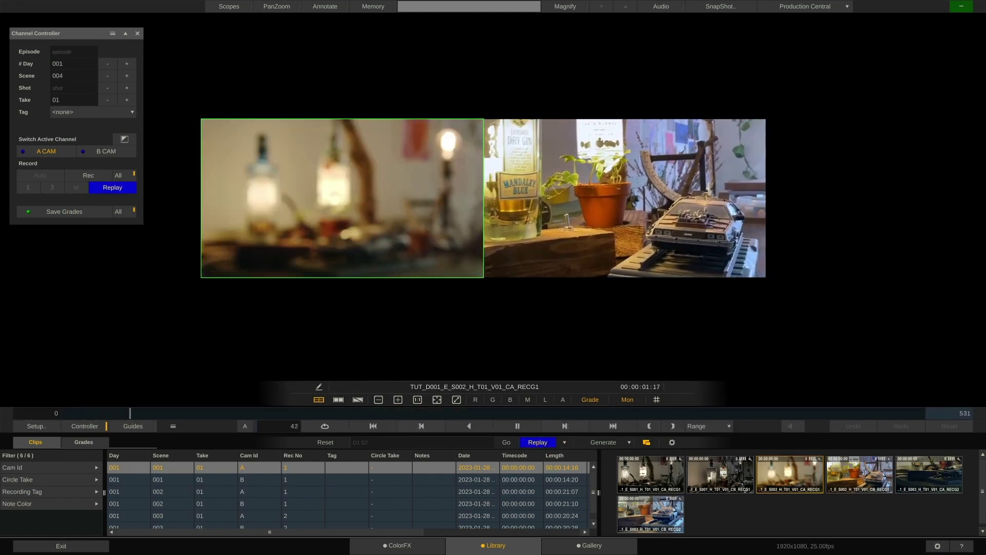
{"action": "left_click", "coordinate": [535, 442]}
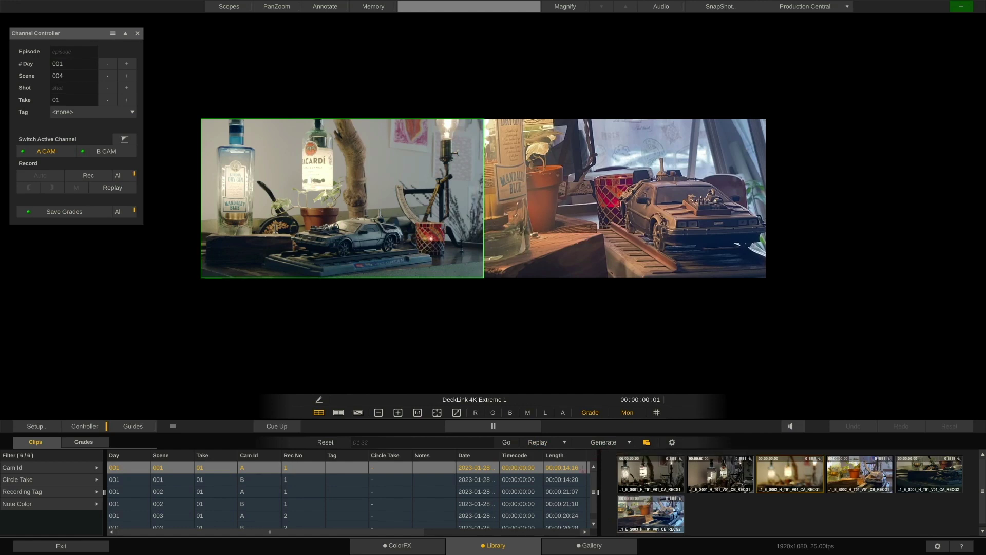
Show the Scene 002 clip in Dual View beside the live feed and scrub it forward.
{"action": "left_click", "coordinate": [564, 442]}
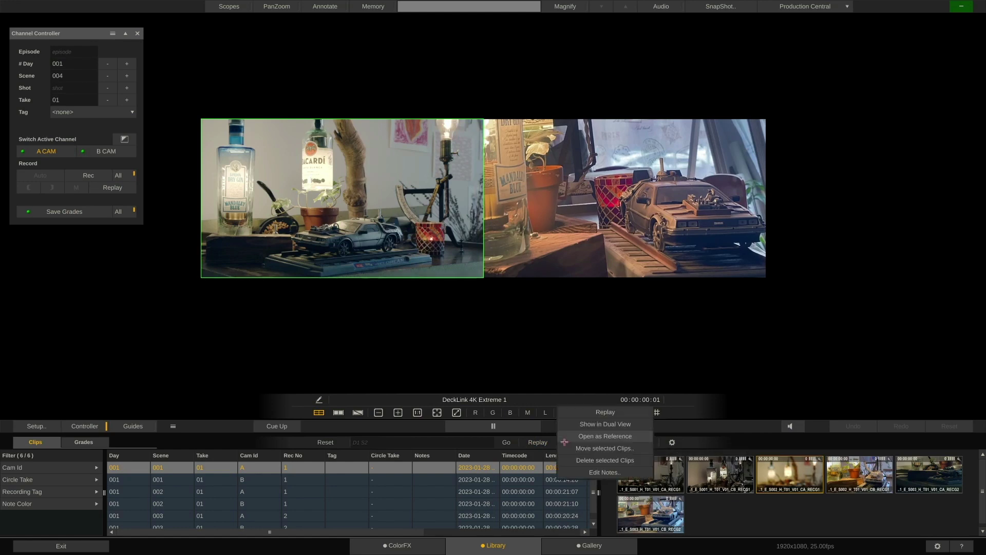
{"action": "left_click", "coordinate": [633, 424]}
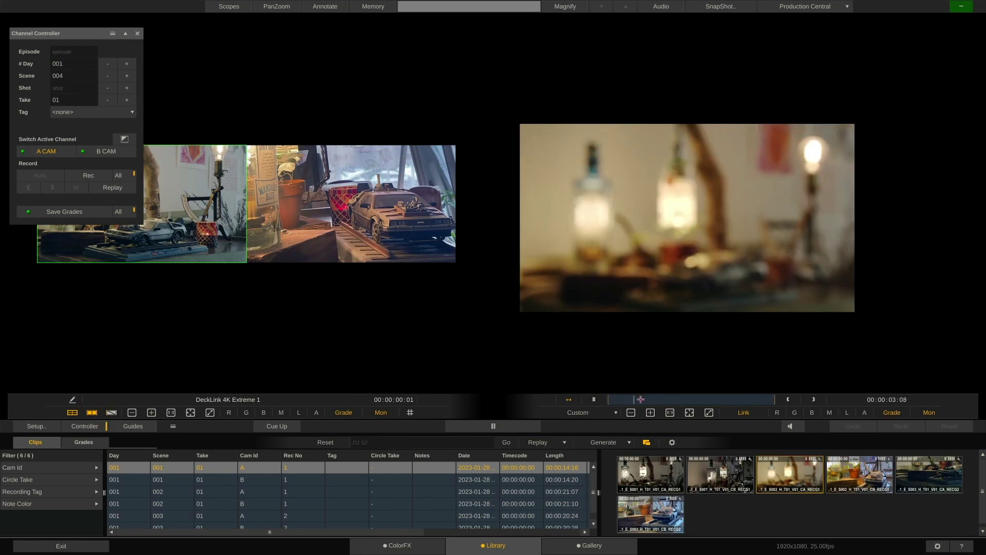
{"action": "left_click_drag", "start_coordinate": [641, 399], "coordinate": [724, 407]}
Scrub the recorded clip back to about 00:00:09:22, then set the left videowall to single A CAM.
{"action": "scroll", "coordinate": [670, 245], "scroll_direction": "up", "scroll_amount": 2}
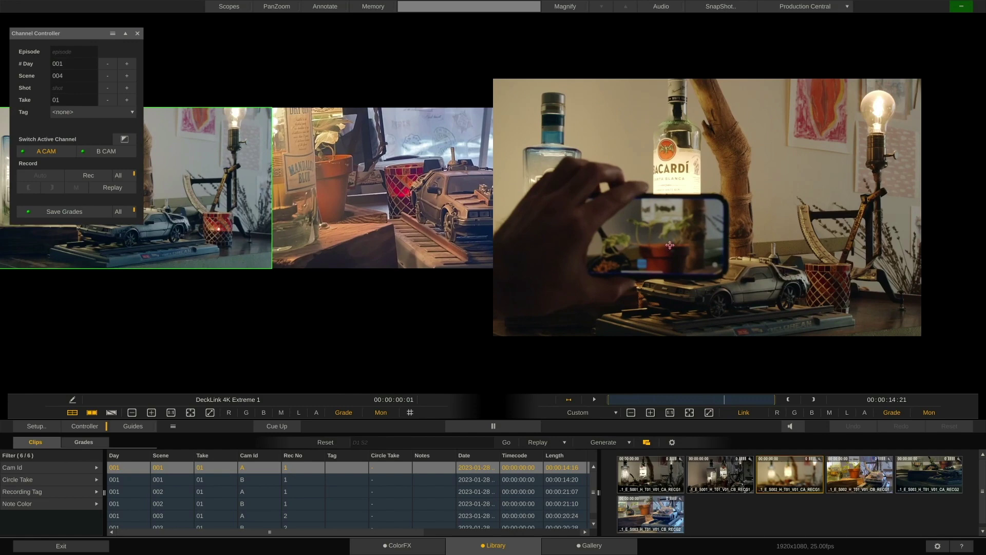
{"action": "scroll", "coordinate": [670, 245], "scroll_direction": "down", "scroll_amount": 2}
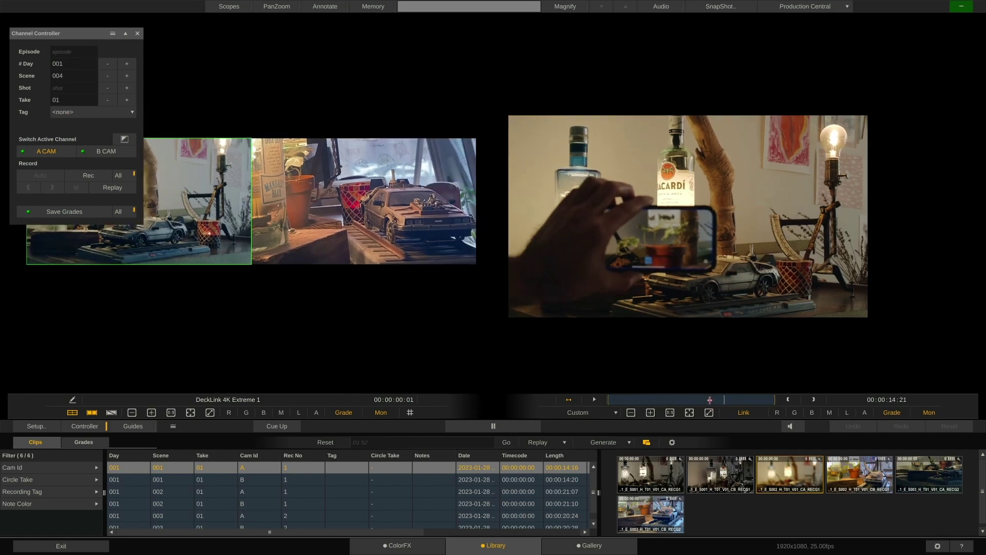
{"action": "left_click_drag", "start_coordinate": [709, 400], "coordinate": [665, 405]}
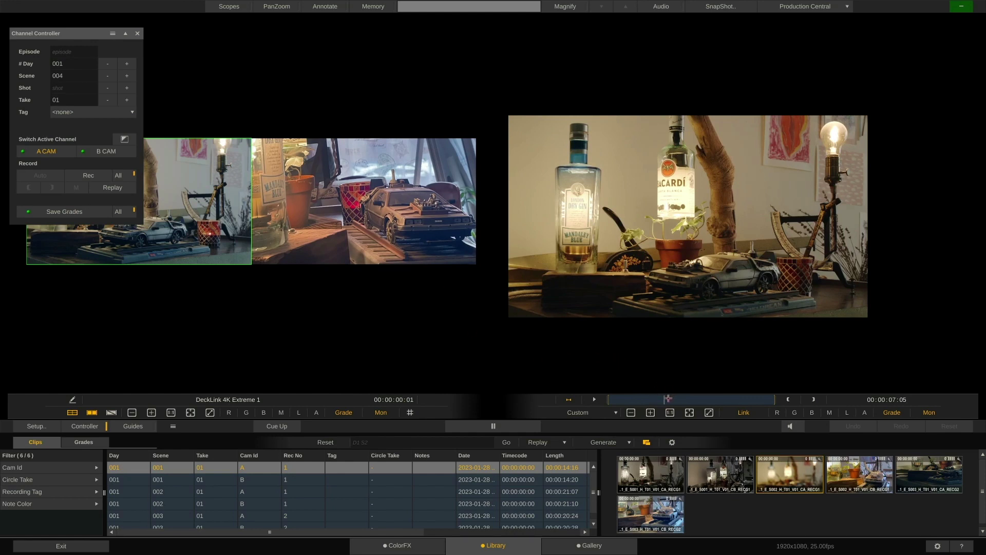
{"action": "left_click_drag", "start_coordinate": [668, 399], "coordinate": [670, 399]}
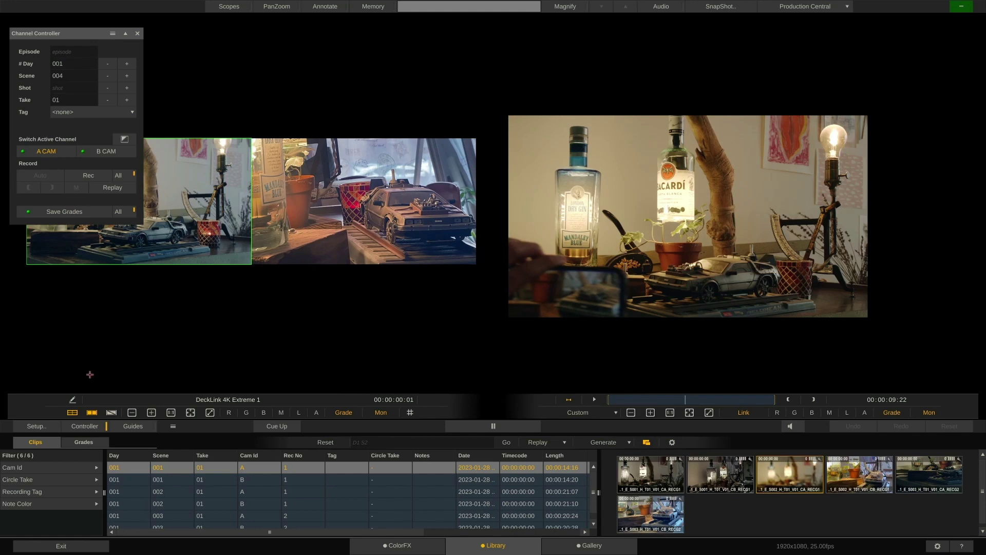
{"action": "left_click", "coordinate": [73, 413]}
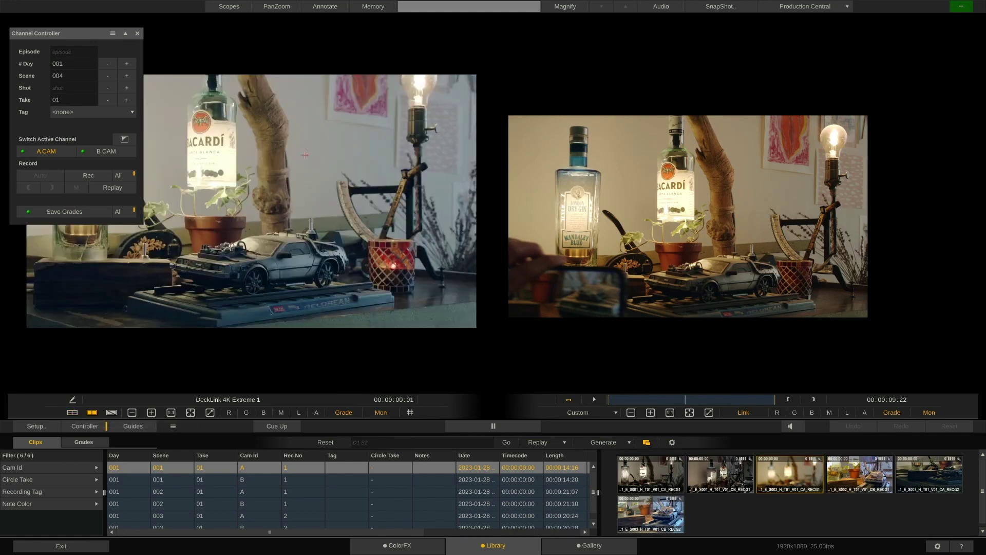
Compare live and recorded images with a diagonal wipe, repositioning the divide while the clip plays.
{"action": "left_click", "coordinate": [112, 412]}
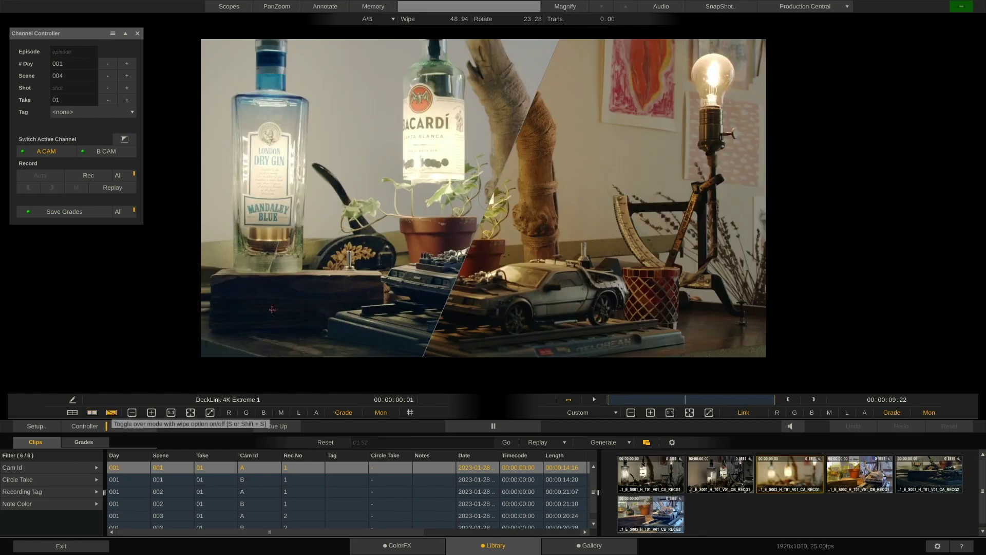
{"action": "left_click_drag", "start_coordinate": [495, 185], "coordinate": [516, 158]}
{"action": "left_click_drag", "start_coordinate": [488, 204], "coordinate": [429, 199]}
{"action": "left_click", "coordinate": [595, 399]}
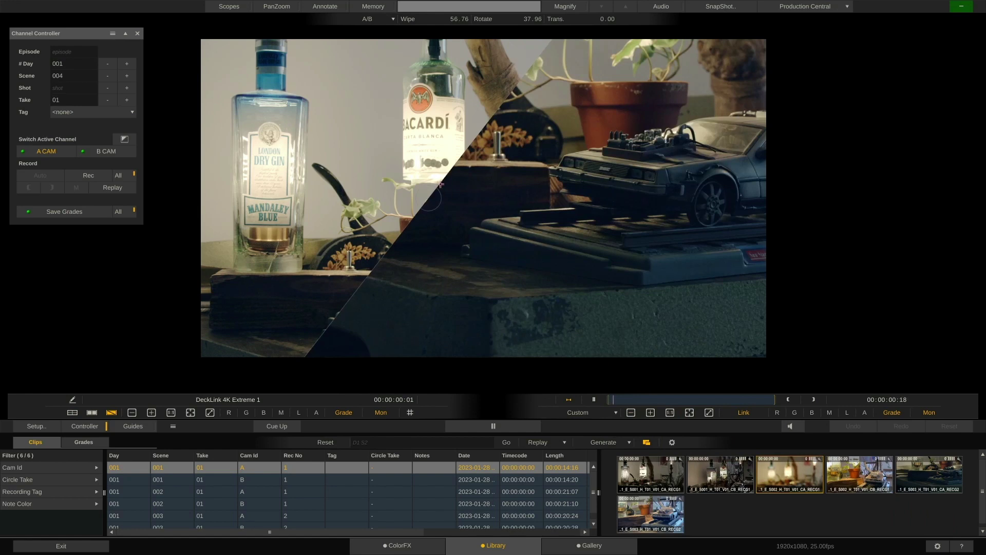
{"action": "left_click_drag", "start_coordinate": [562, 253], "coordinate": [599, 436]}
Switch the wipe comparison source to B CAM, adjust the wipe, and toggle the active channel B then A.
{"action": "left_click", "coordinate": [599, 437]}
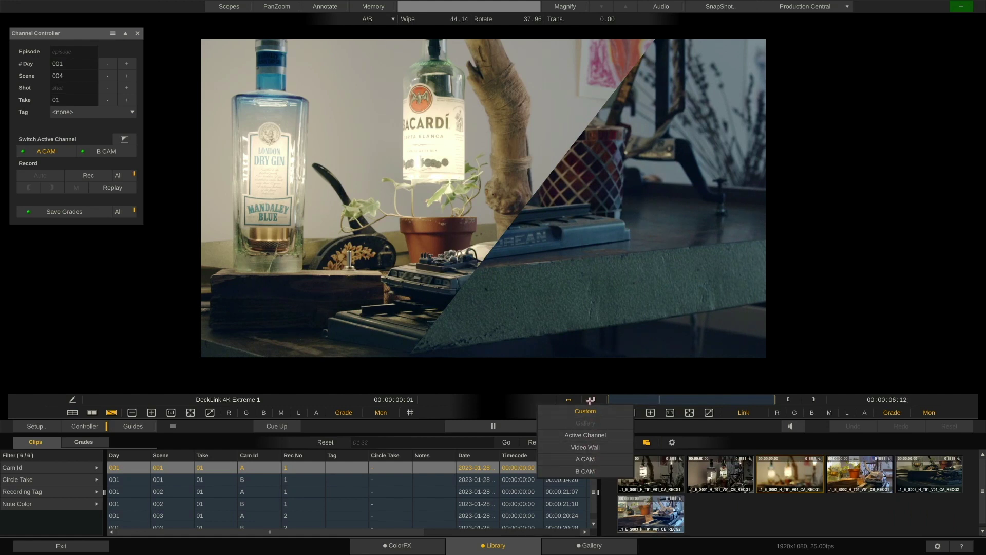
{"action": "left_click", "coordinate": [594, 471]}
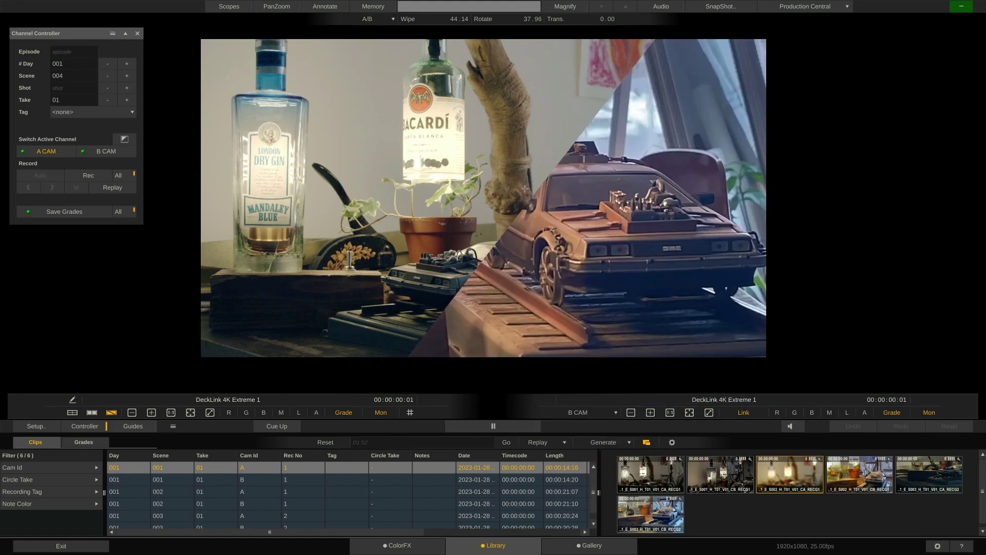
{"action": "left_click_drag", "start_coordinate": [525, 188], "coordinate": [474, 226]}
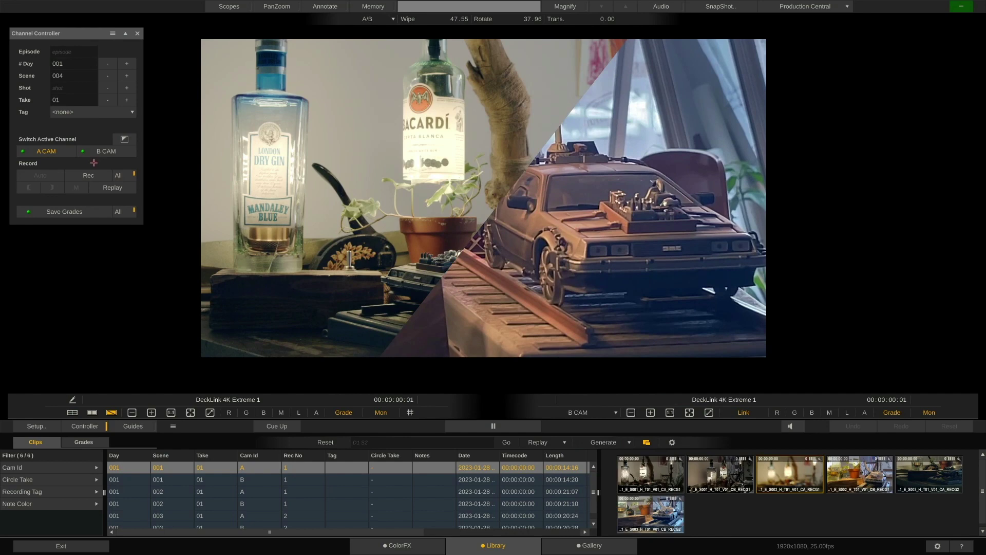
{"action": "left_click", "coordinate": [77, 151]}
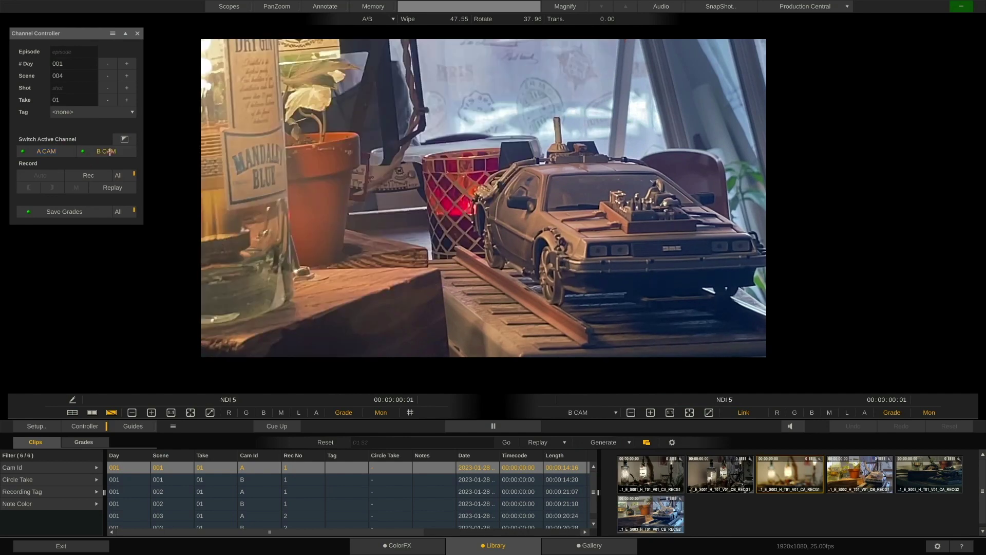
{"action": "left_click", "coordinate": [55, 152]}
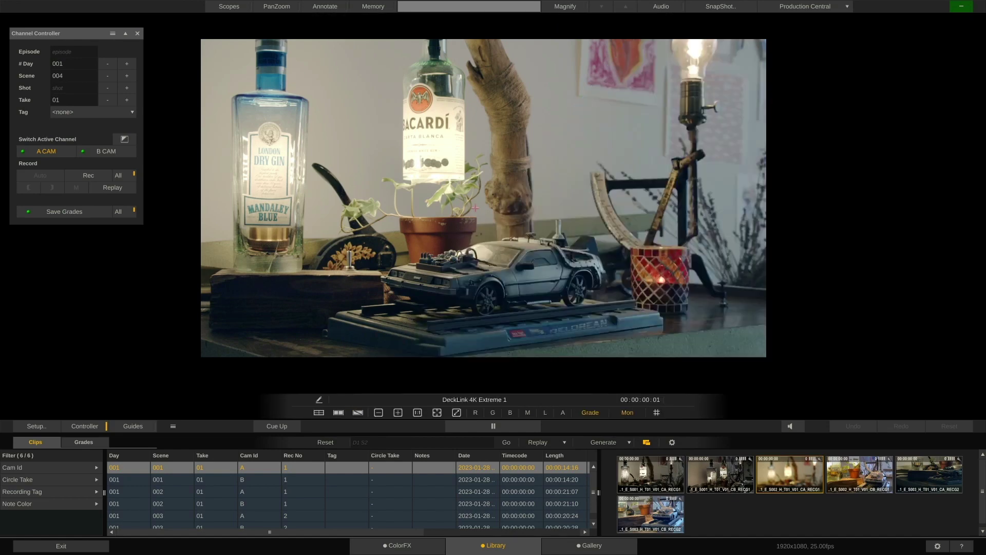
Restore the side-by-side A and B feeds and open the Scene 002 A-camera clip as Reference [A].
{"action": "left_click", "coordinate": [320, 412]}
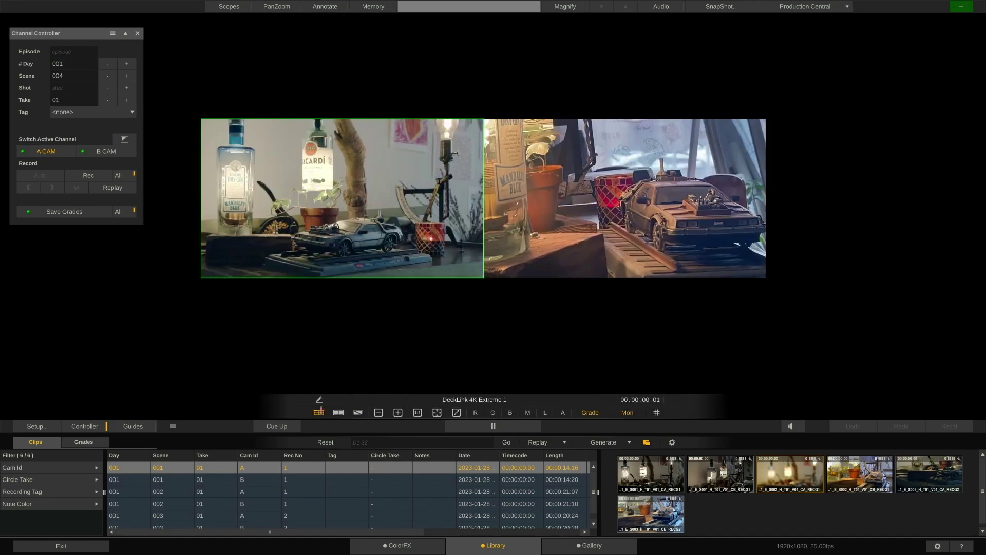
{"action": "left_click", "coordinate": [564, 441]}
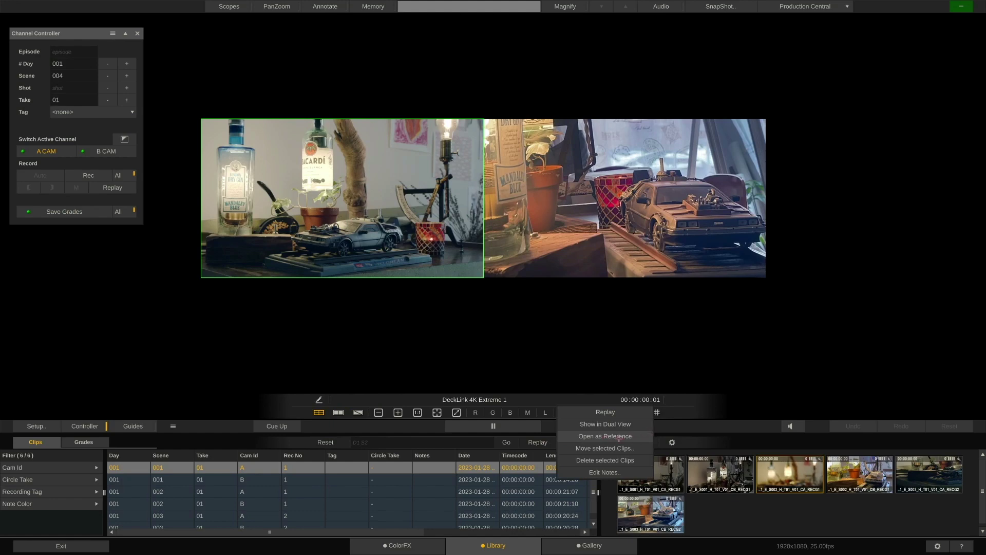
{"action": "left_click", "coordinate": [640, 436]}
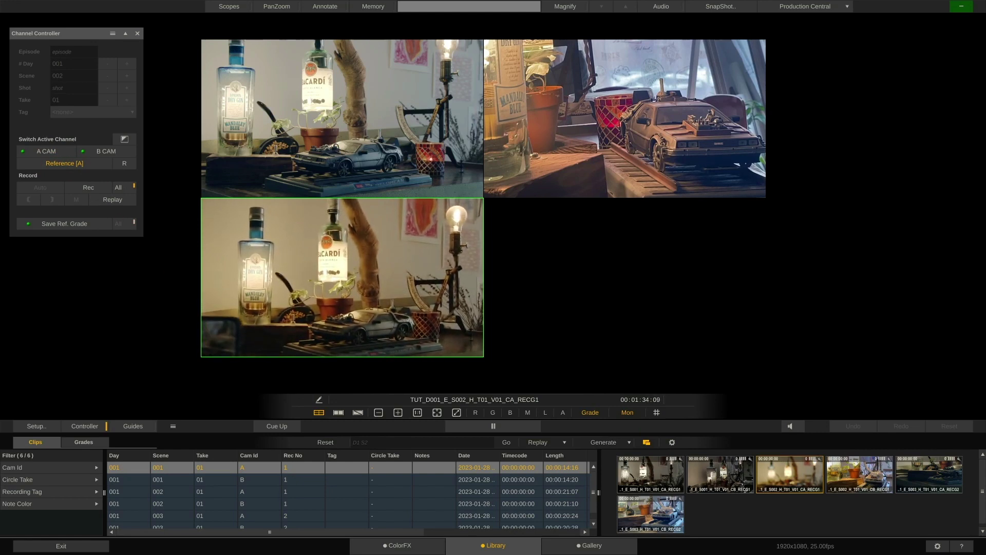
Set Send Reference Channel to None in Setup, then make the reference clip the active channel again.
{"action": "left_click", "coordinate": [56, 426]}
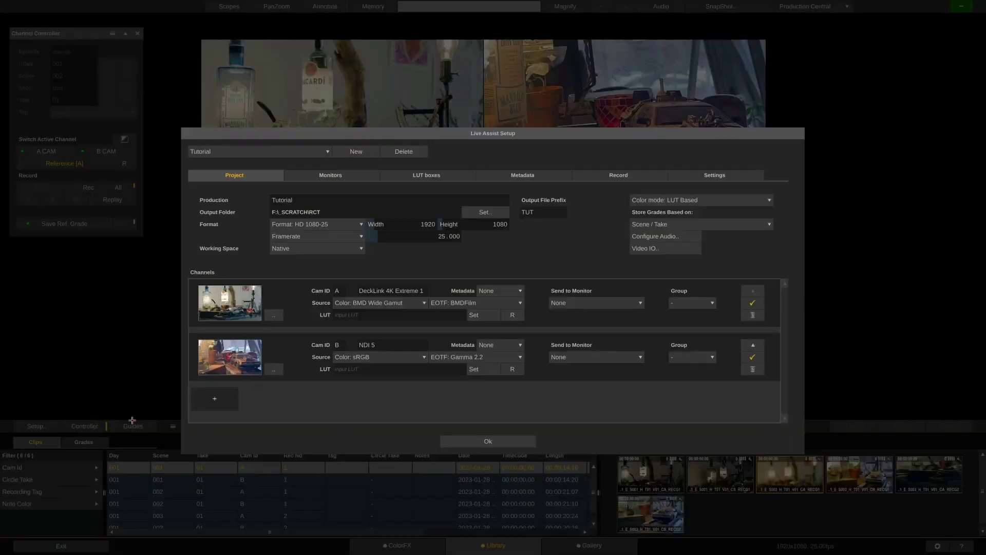
{"action": "left_click", "coordinate": [705, 178]}
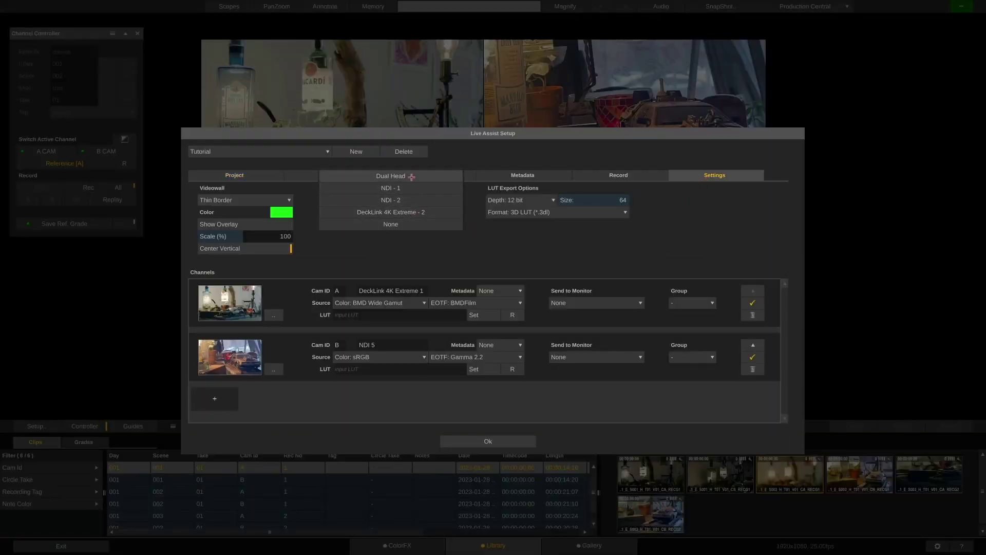
{"action": "left_click", "coordinate": [424, 227]}
{"action": "left_click", "coordinate": [339, 175]}
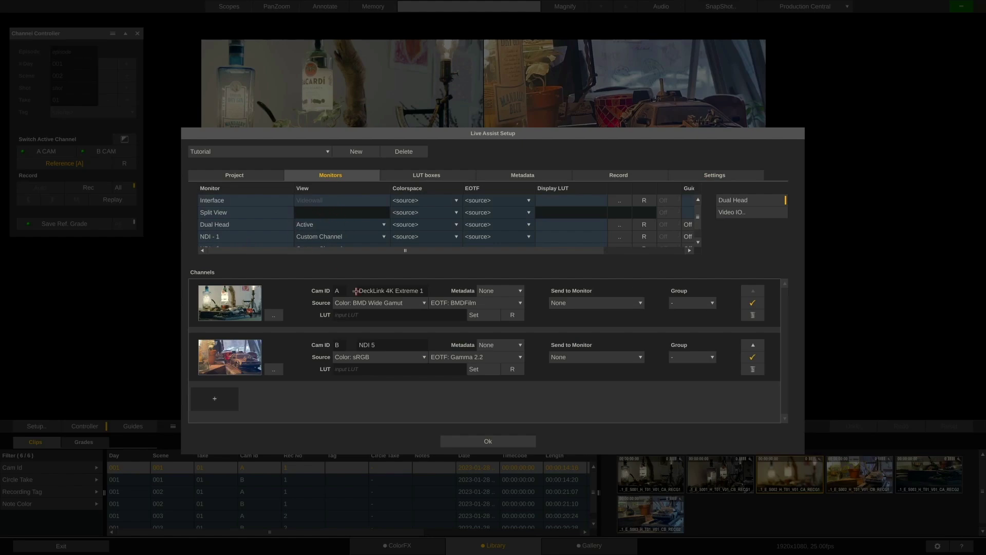
{"action": "left_click", "coordinate": [461, 442]}
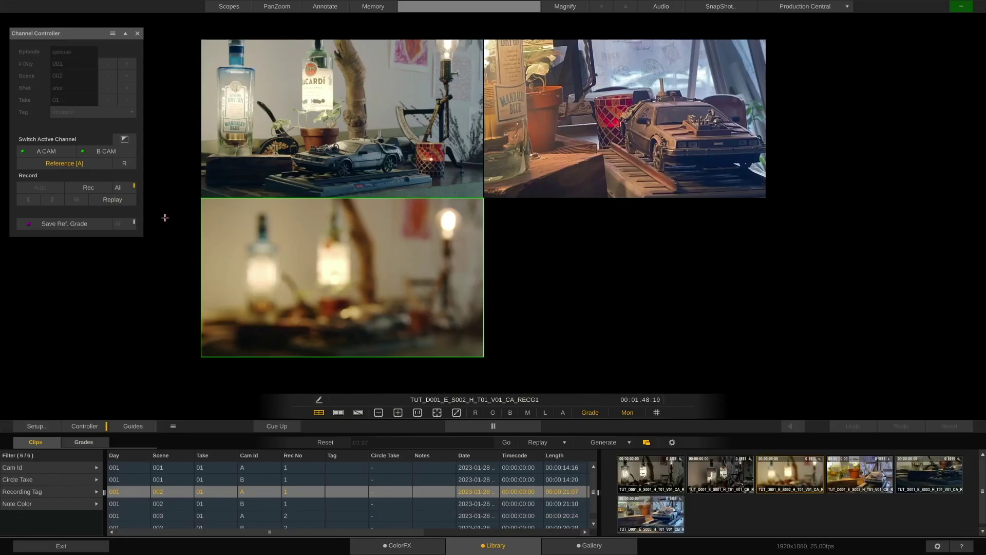
{"action": "left_click", "coordinate": [76, 163]}
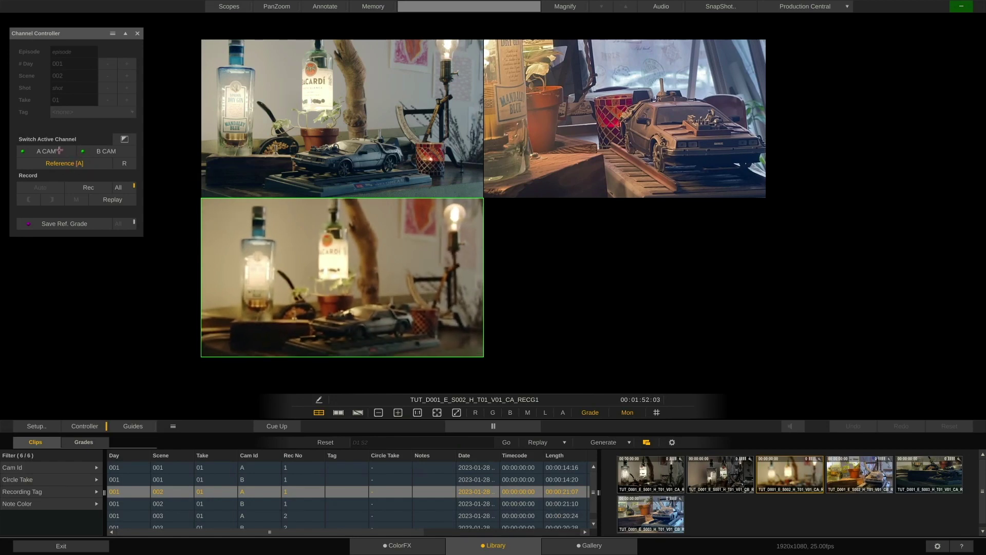
{"action": "left_click", "coordinate": [89, 164]}
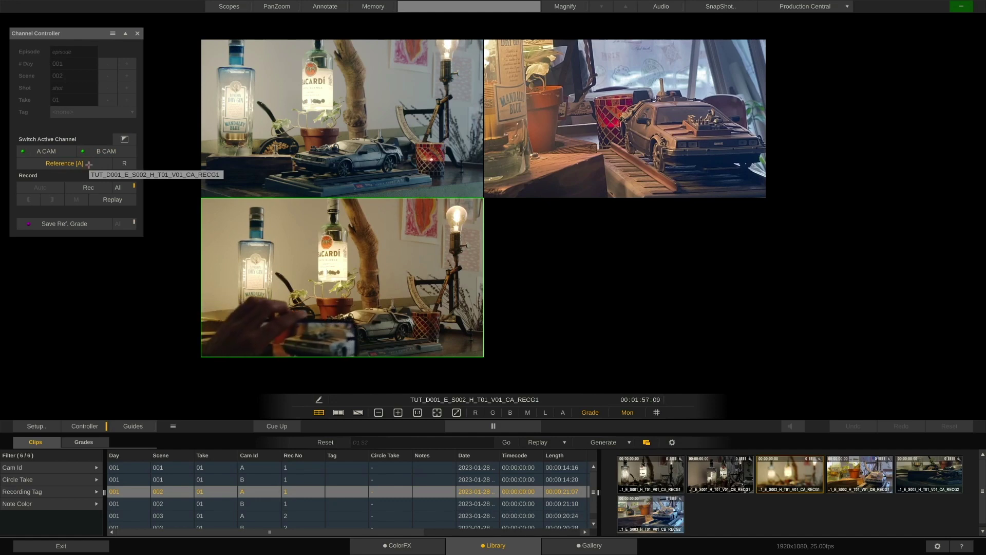
Reopen Setup, start adding a clip-file channel, then cancel and close without changes.
{"action": "left_click", "coordinate": [46, 425]}
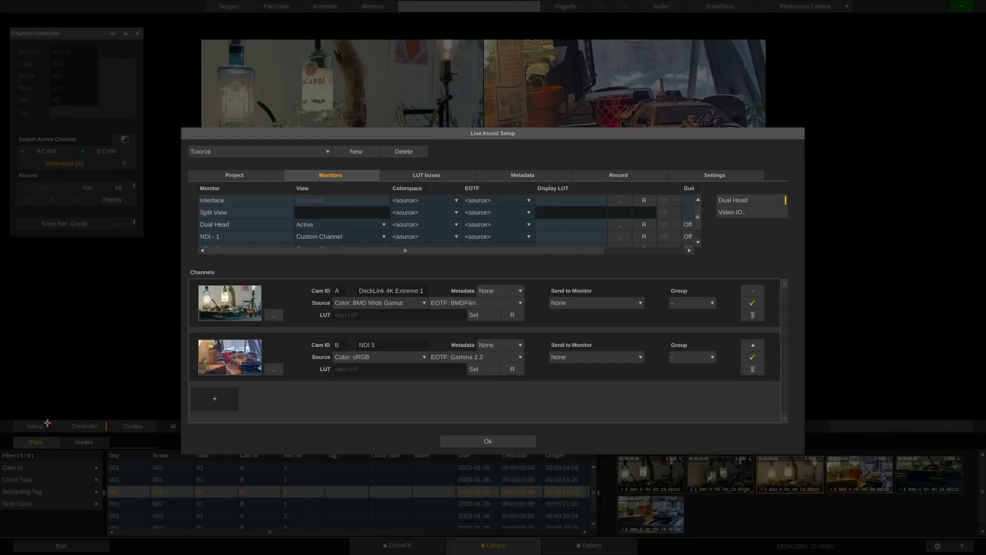
{"action": "left_click", "coordinate": [207, 406]}
{"action": "left_click", "coordinate": [259, 434]}
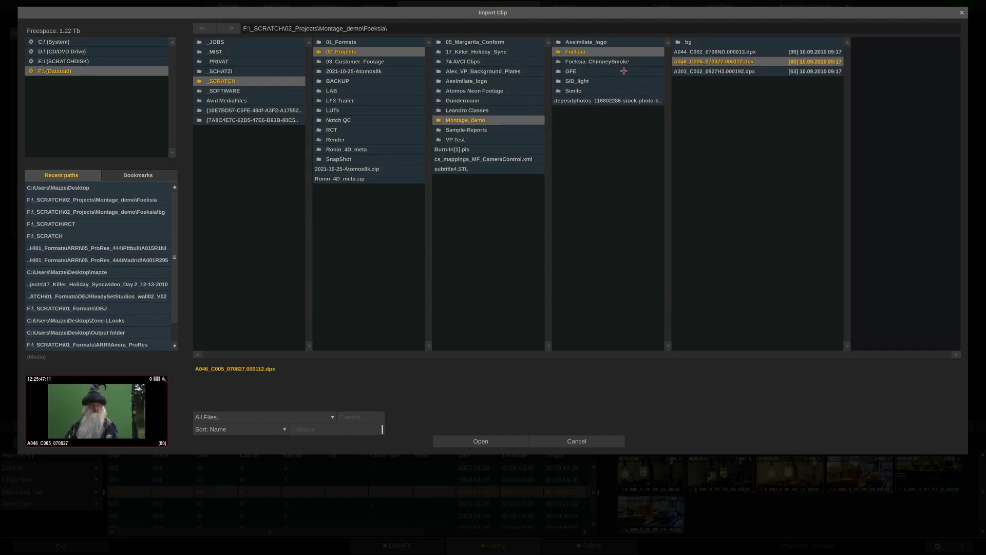
{"action": "left_click", "coordinate": [559, 440]}
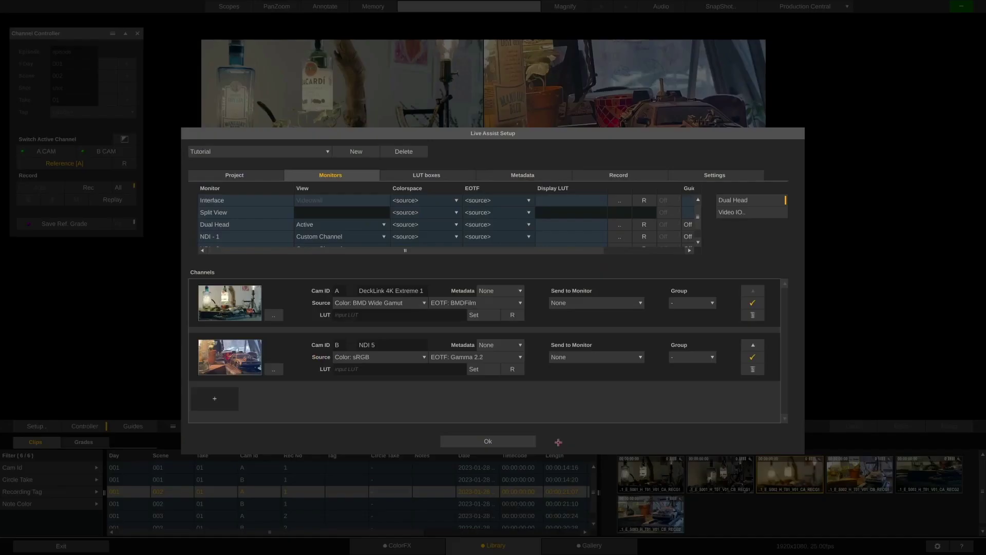
{"action": "left_click", "coordinate": [518, 439]}
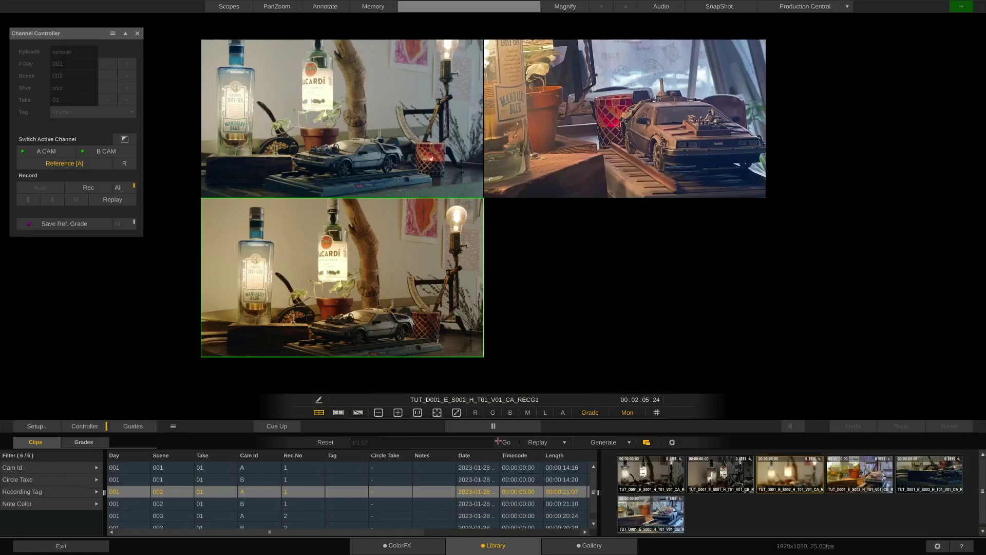
In ColorFX, lower the reference clip's gamma and drop Post-Sat to 0.000 for black and white.
{"action": "left_click", "coordinate": [407, 549]}
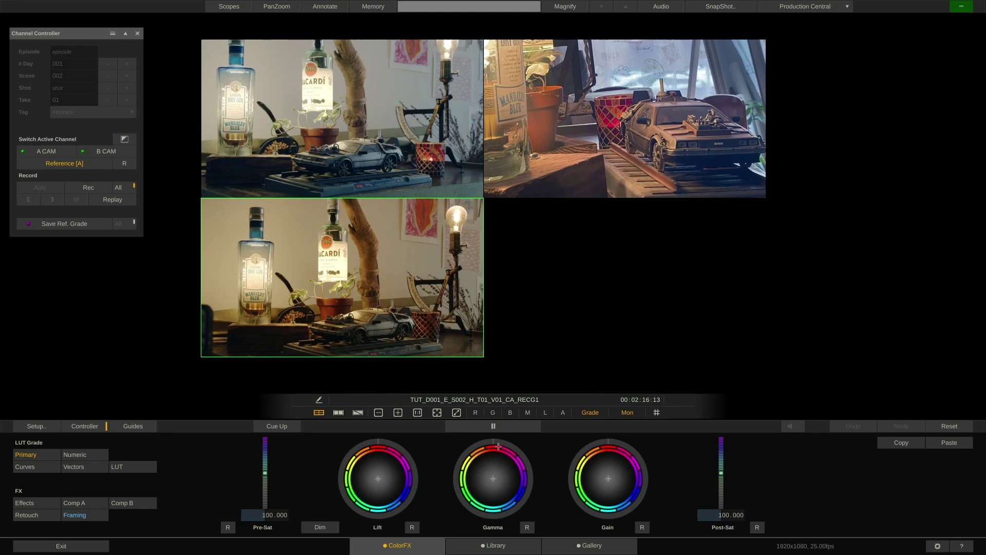
{"action": "left_click_drag", "start_coordinate": [519, 460], "coordinate": [473, 456]}
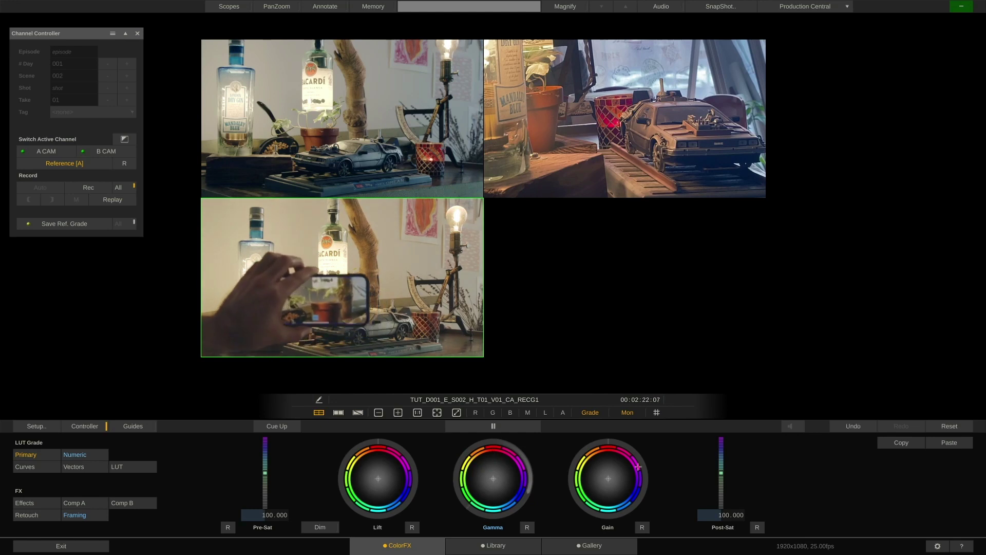
{"action": "left_click_drag", "start_coordinate": [721, 472], "coordinate": [721, 522]}
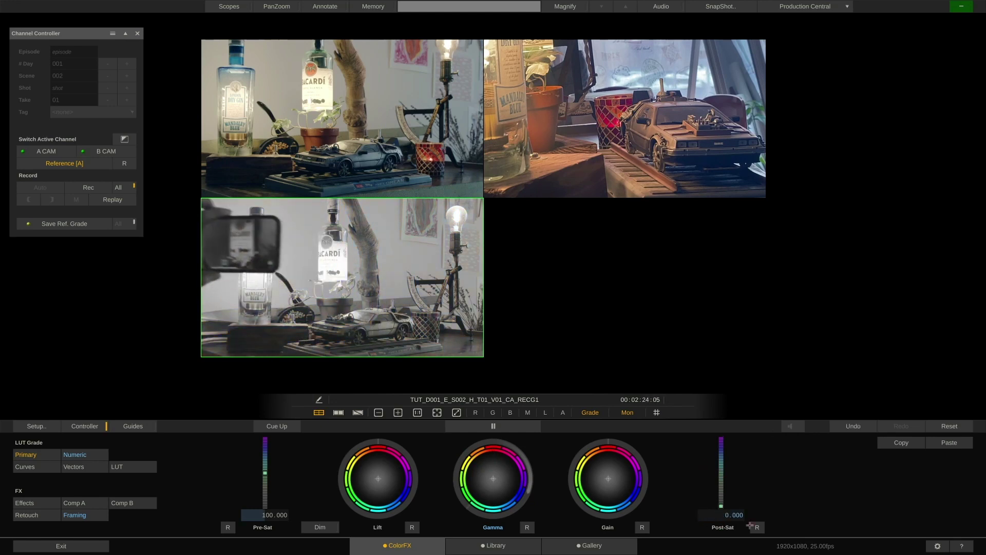
{"action": "left_click", "coordinate": [497, 547]}
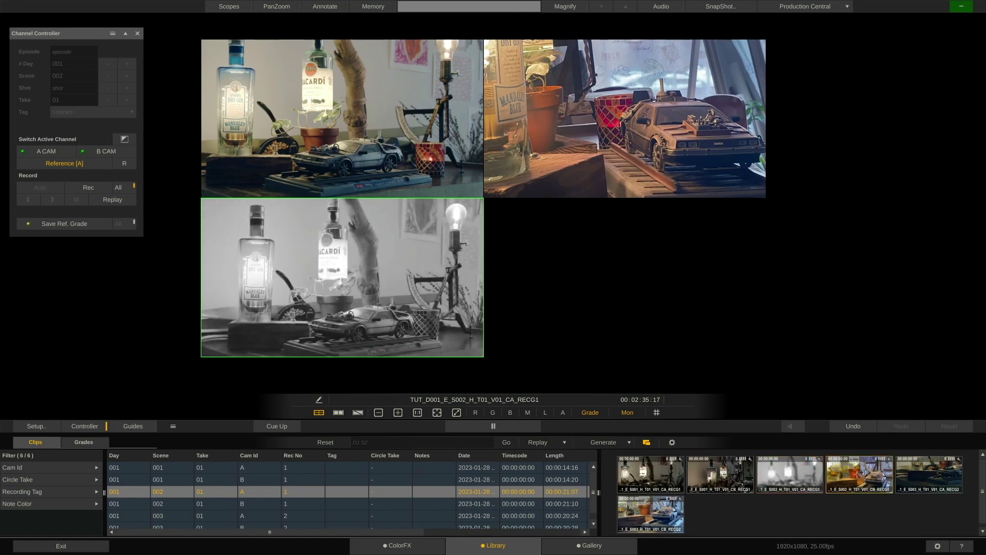
Close the reference, reopen the B then A clip as reference, and raise Post-Sat to 72.923.
{"action": "left_click", "coordinate": [122, 164]}
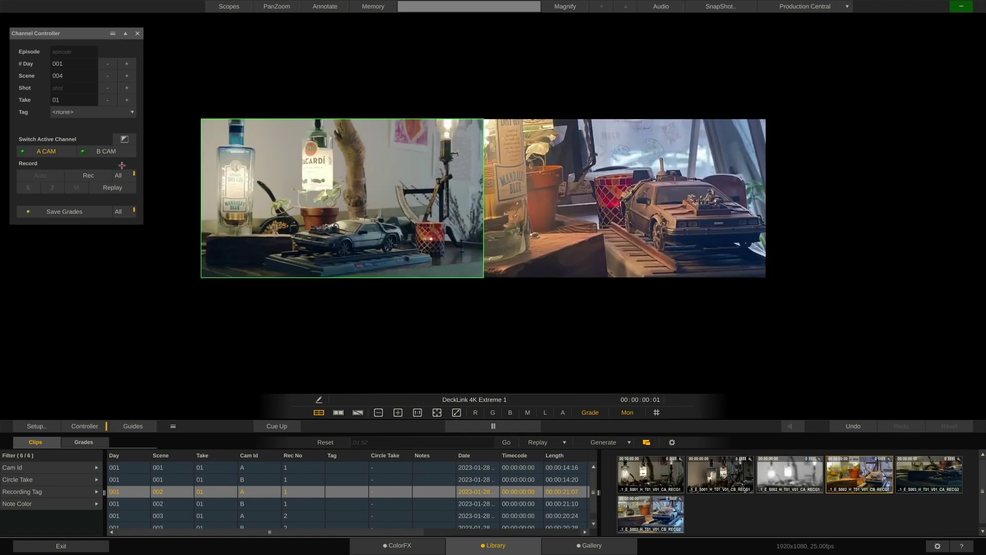
{"action": "left_click", "coordinate": [565, 442]}
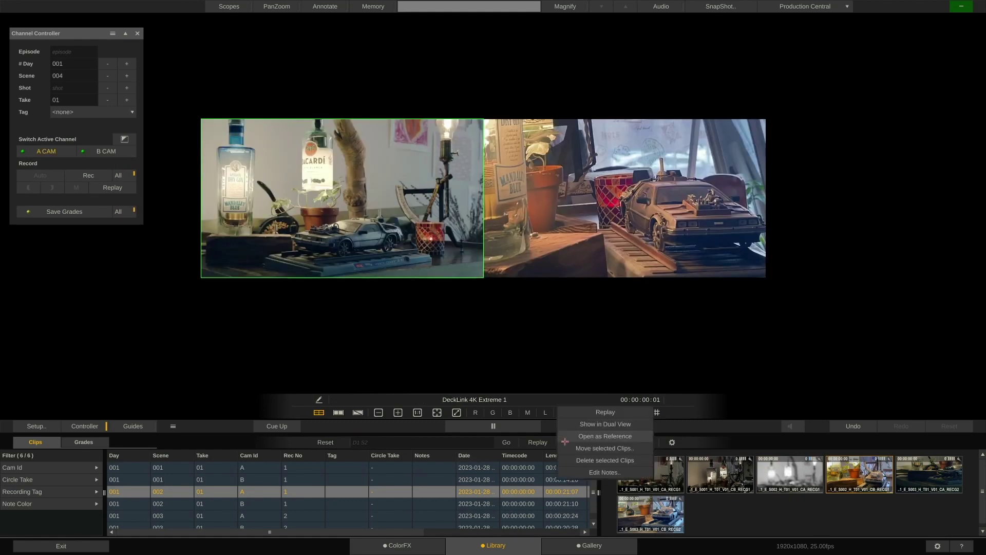
{"action": "left_click", "coordinate": [601, 437]}
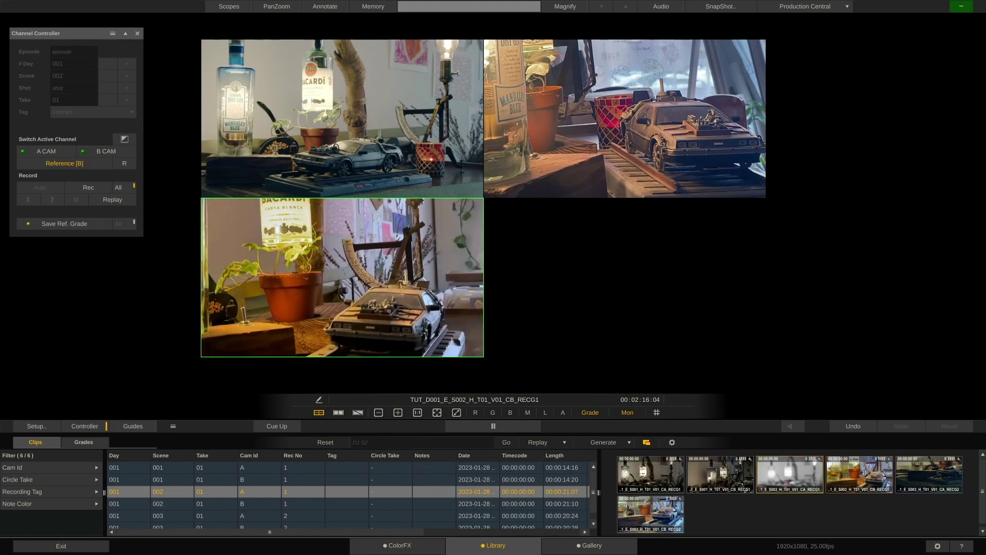
{"action": "left_click", "coordinate": [565, 442]}
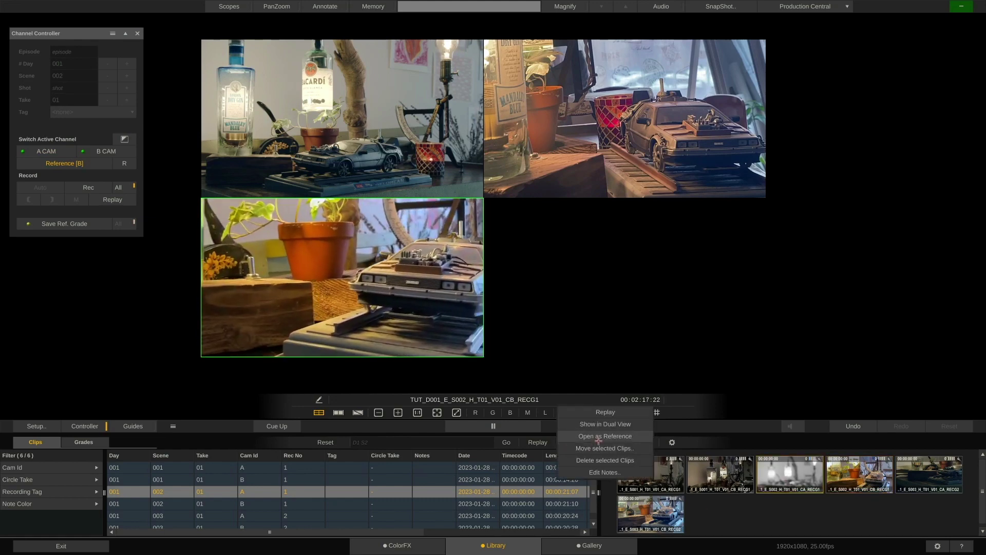
{"action": "left_click", "coordinate": [600, 436]}
{"action": "key", "text": "F1"}
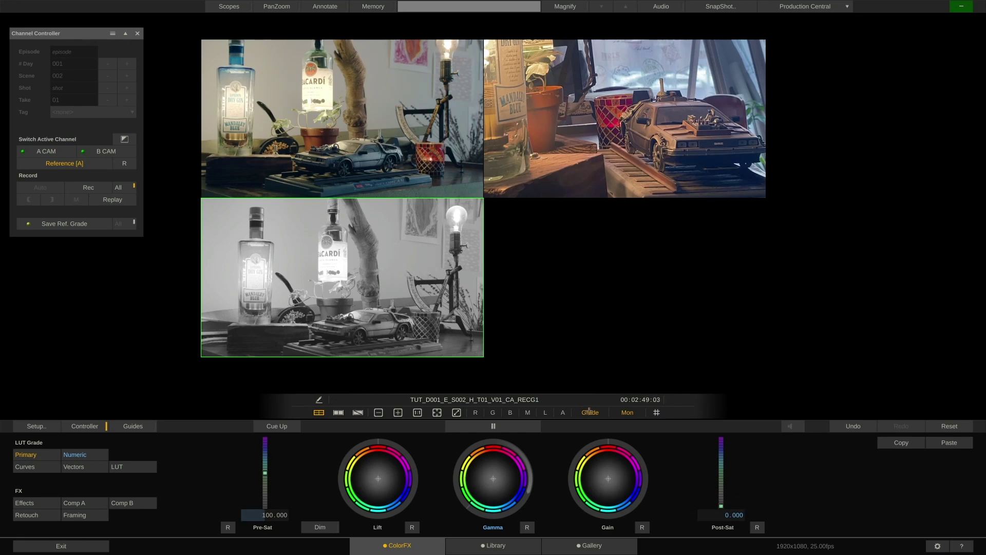
{"action": "mouse_move", "coordinate": [721, 503]}
{"action": "left_mouse_down"}
{"action": "mouse_move", "coordinate": [712, 464]}
{"action": "mouse_move", "coordinate": [714, 494]}
{"action": "left_mouse_up"}
Switch the project to the Green Screen preset in Setup.
{"action": "left_click", "coordinate": [487, 545]}
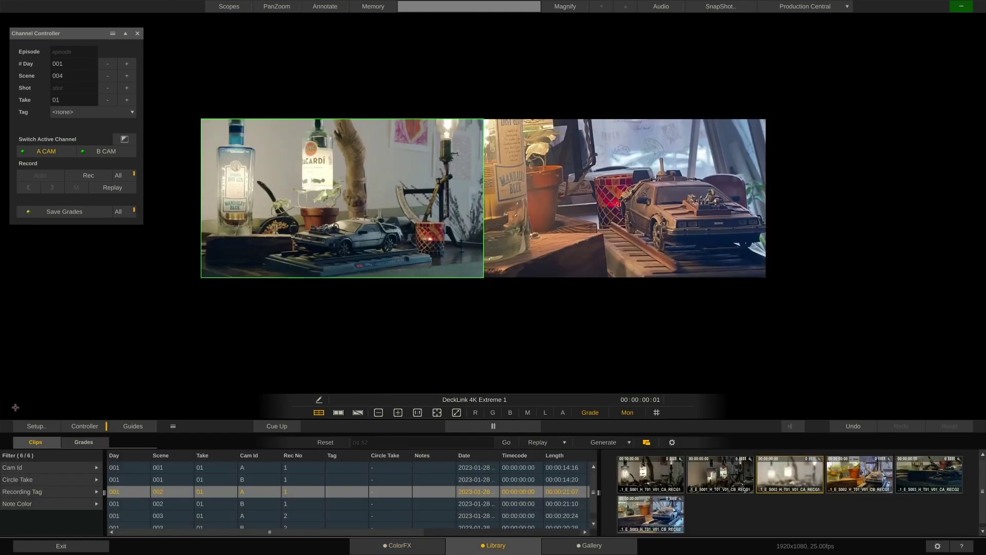
{"action": "left_click", "coordinate": [21, 426]}
{"action": "left_click", "coordinate": [268, 153]}
{"action": "left_click", "coordinate": [268, 146]}
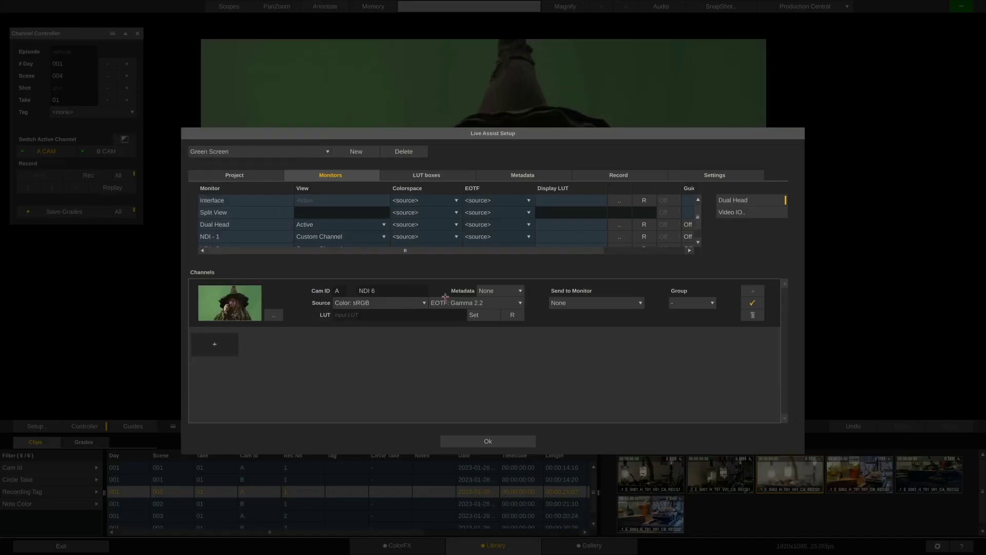
{"action": "left_click", "coordinate": [493, 441]}
In ColorFX Comp A, load Construct 5.Output from the bg folder as the background plate.
{"action": "left_click", "coordinate": [399, 545]}
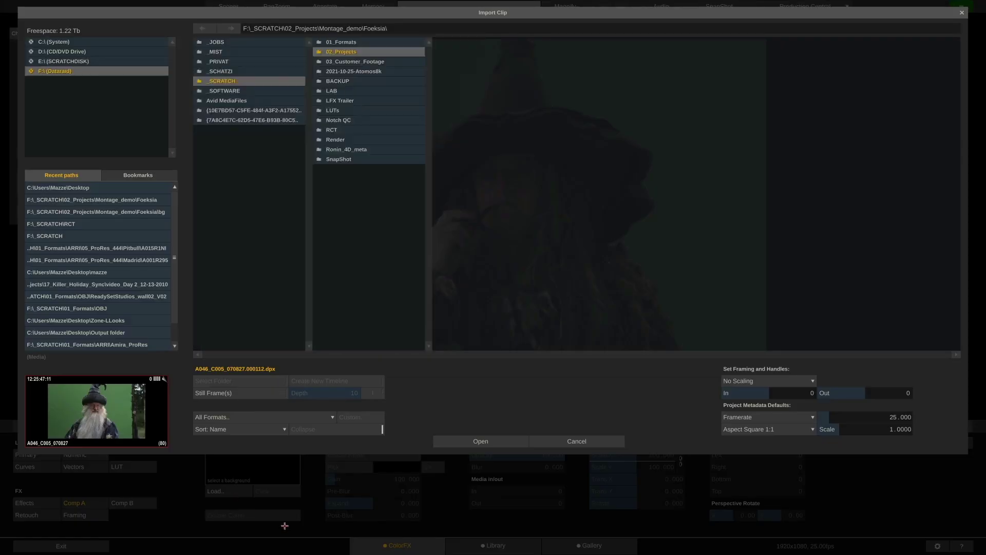
{"action": "left_click", "coordinate": [216, 491]}
{"action": "double_click", "coordinate": [830, 41]}
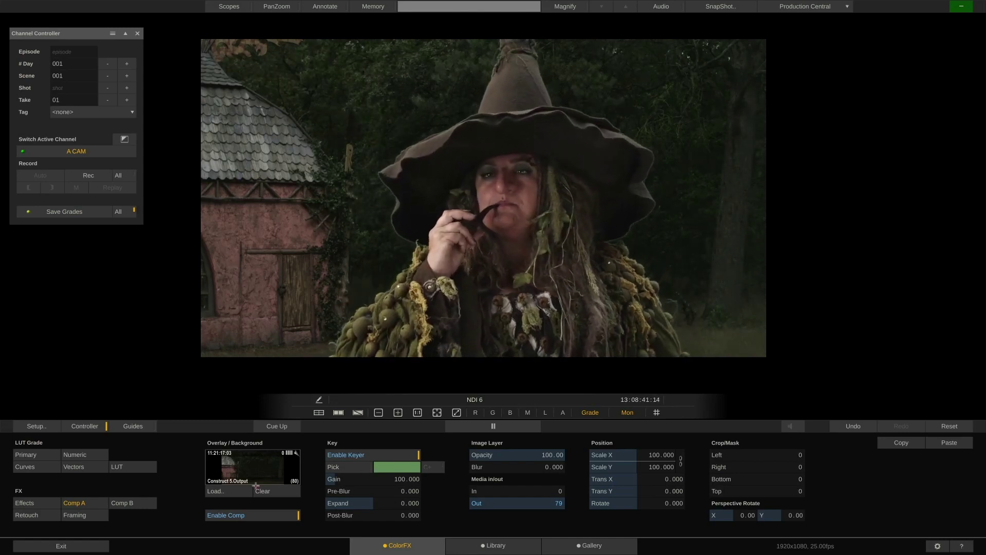
Load the wizard clip A046_C005_070827.000112.dpx into the second composite layer.
{"action": "left_click", "coordinate": [117, 501]}
{"action": "left_click", "coordinate": [216, 491]}
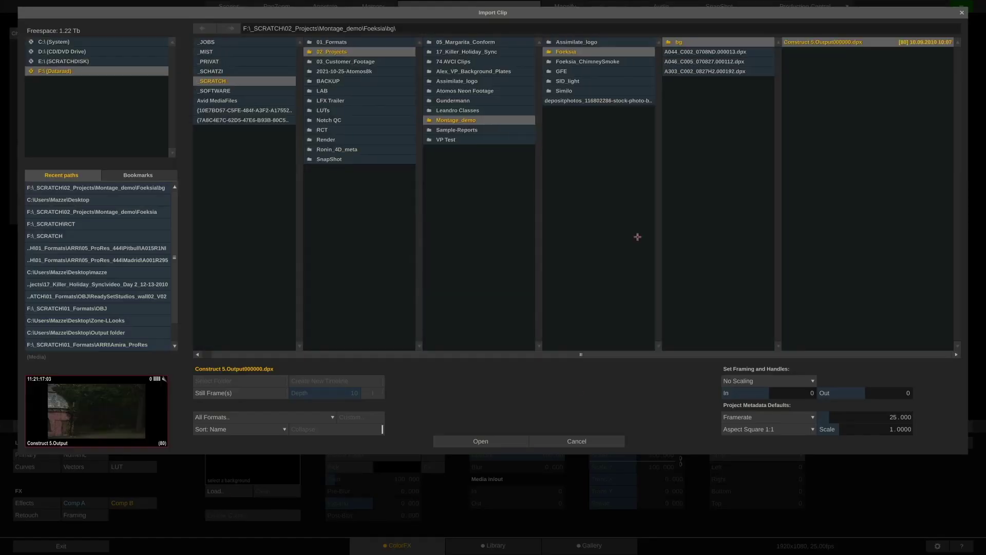
{"action": "left_click", "coordinate": [713, 61]}
{"action": "left_click", "coordinate": [478, 435]}
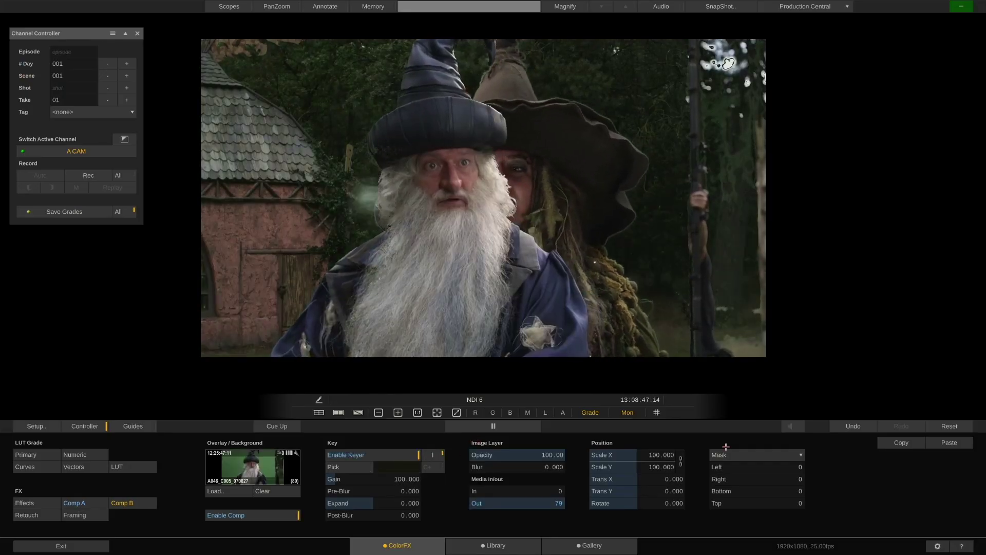
Crop the wizard overlay with Right at 900 and shift it left to Trans X -332.595.
{"action": "left_click", "coordinate": [755, 454]}
{"action": "left_click", "coordinate": [755, 442]}
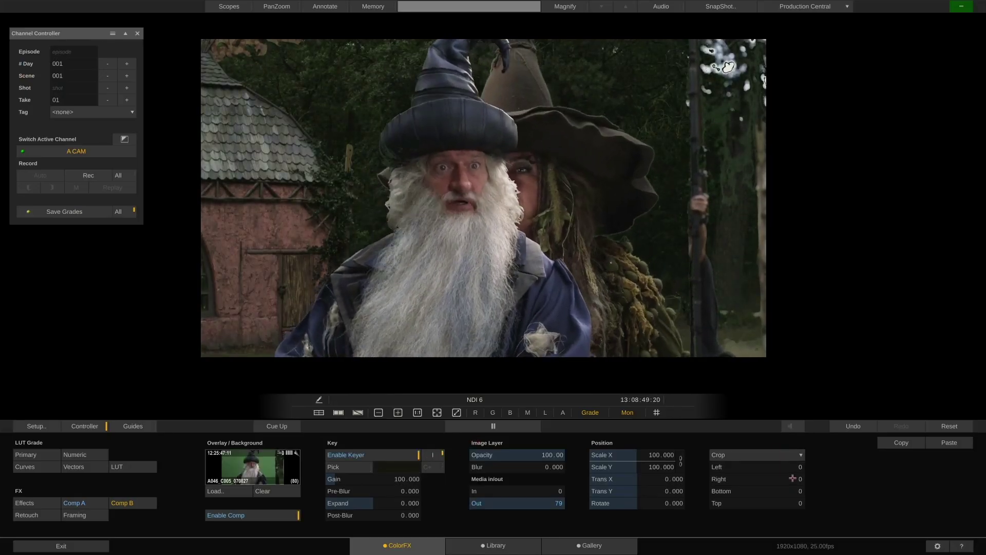
{"action": "left_click", "coordinate": [791, 479]}
{"action": "key", "text": "Return"}
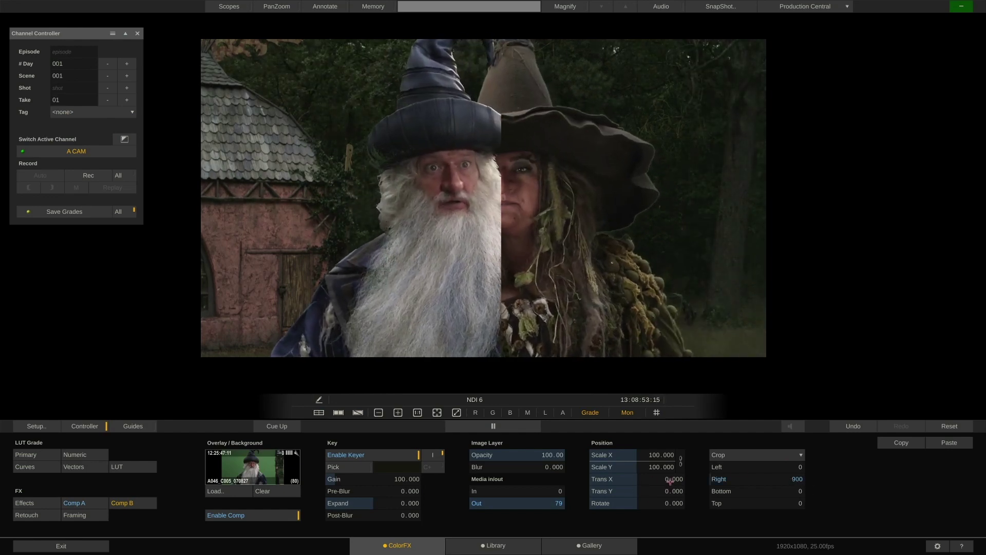
{"action": "left_click_drag", "start_coordinate": [668, 482], "coordinate": [659, 481]}
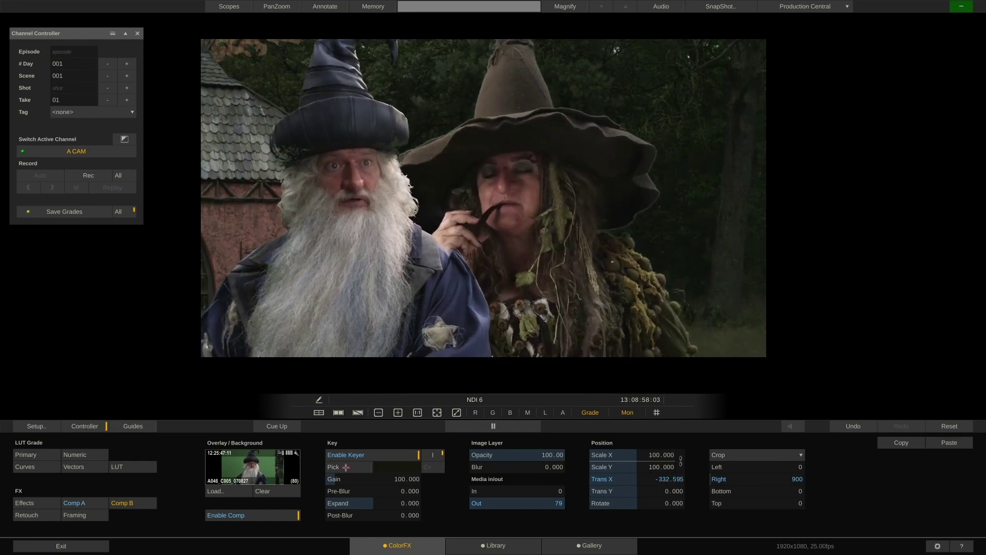
Turn key colour Pick on to view the wizard's key matte, then turn it off.
{"action": "left_click", "coordinate": [349, 467]}
{"action": "left_click", "coordinate": [244, 170]}
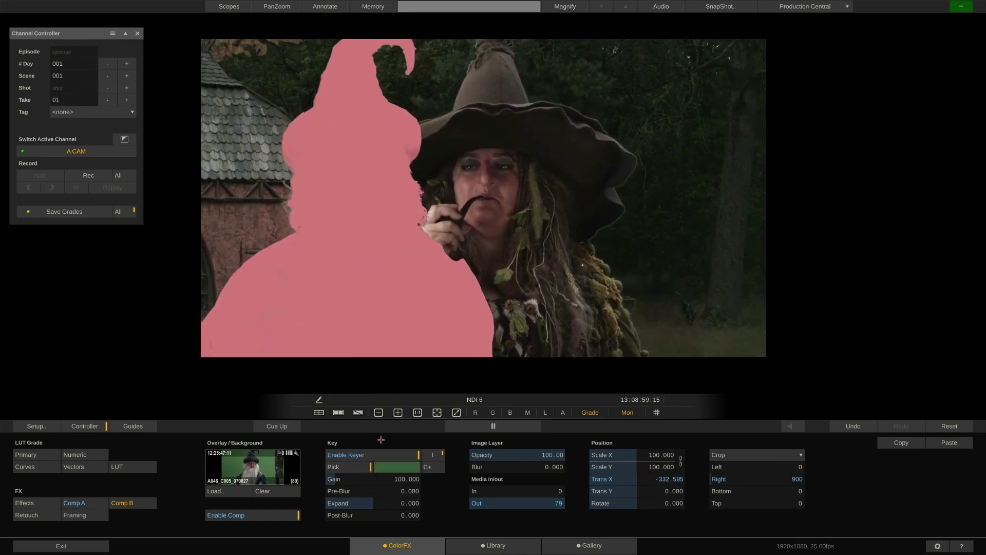
{"action": "left_click", "coordinate": [350, 467]}
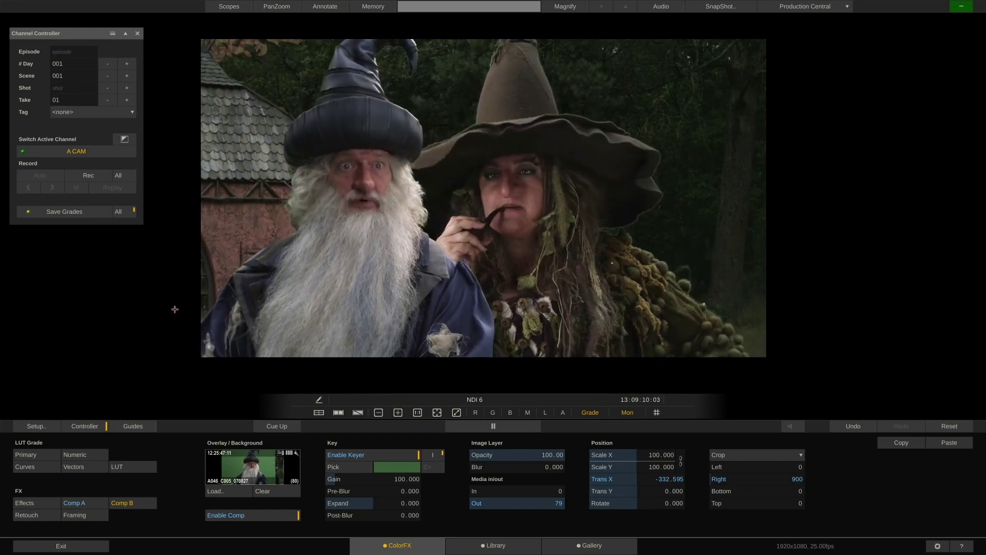
Confirm Burn-in grade is Off on the Setup Record tab, then close Setup with Ok.
{"action": "left_click", "coordinate": [37, 426]}
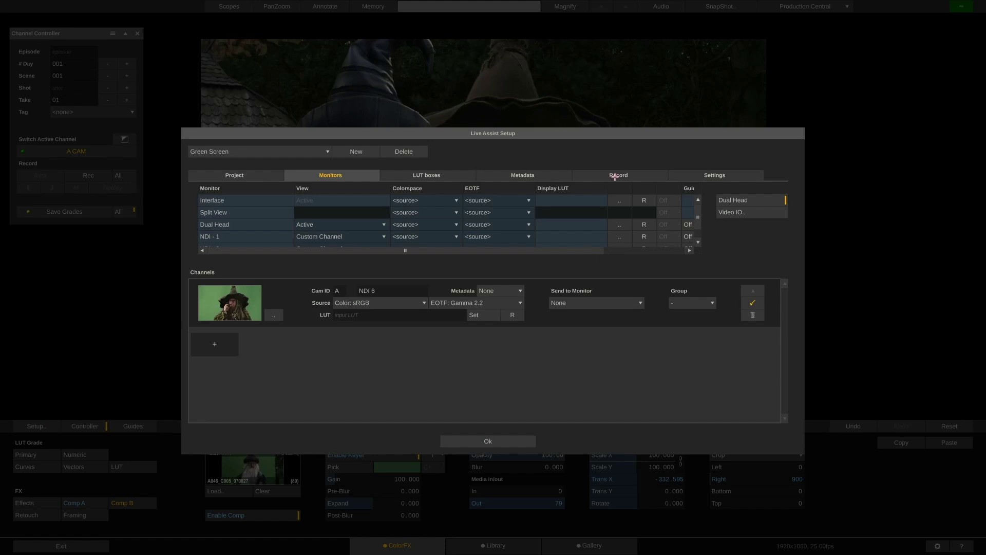
{"action": "left_click", "coordinate": [616, 176]}
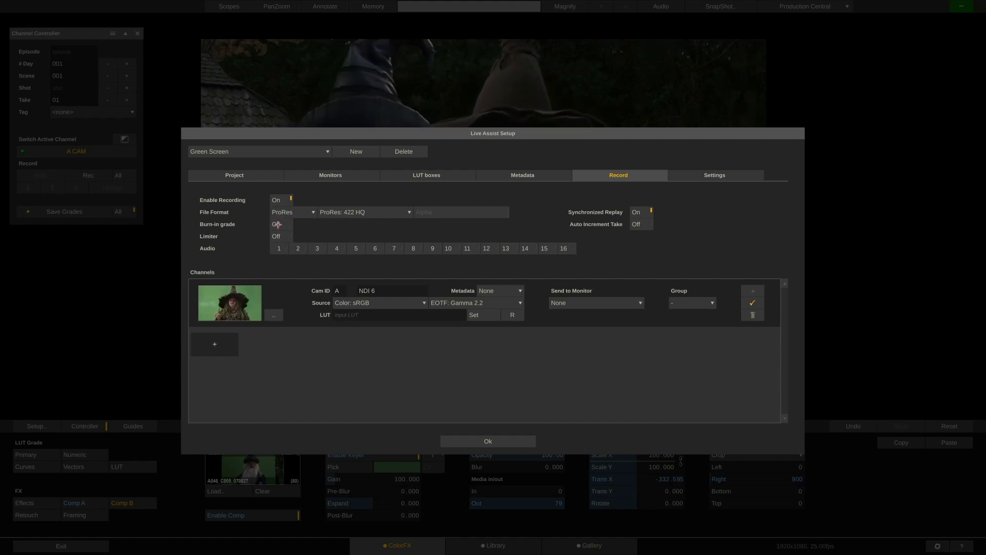
{"action": "left_click", "coordinate": [473, 439]}
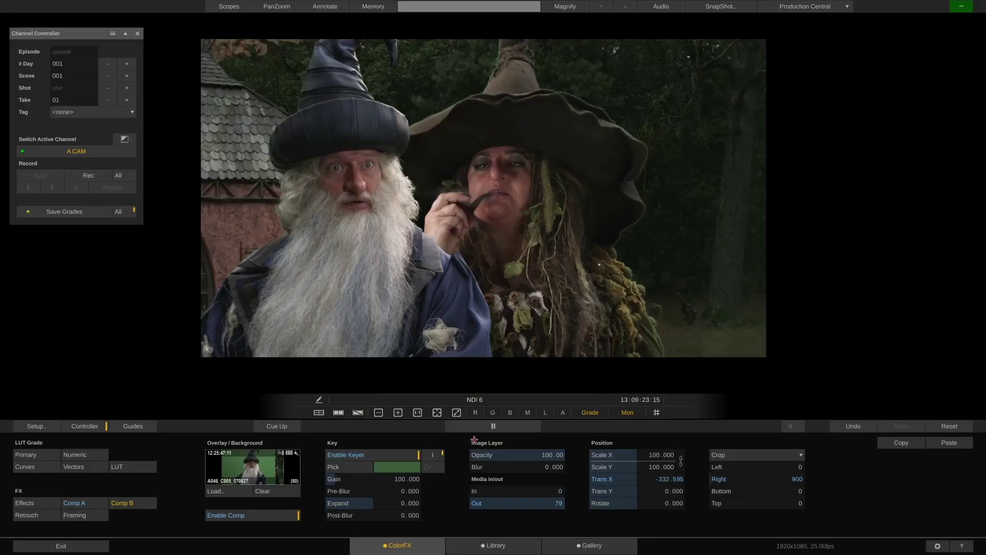
Compare the raw green-screen feed with the graded composite, then bring up the empty clip library.
{"action": "left_click", "coordinate": [591, 413]}
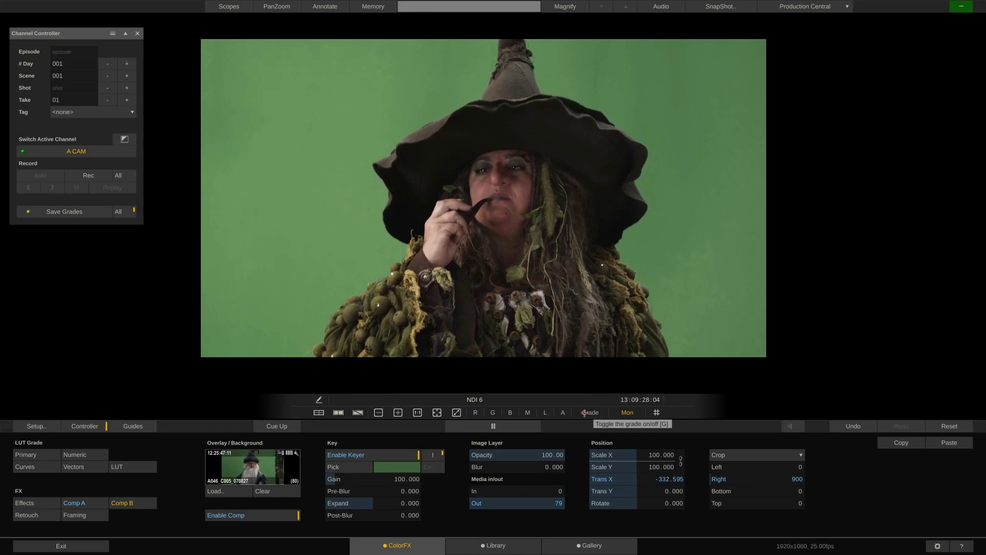
{"action": "left_click", "coordinate": [584, 413]}
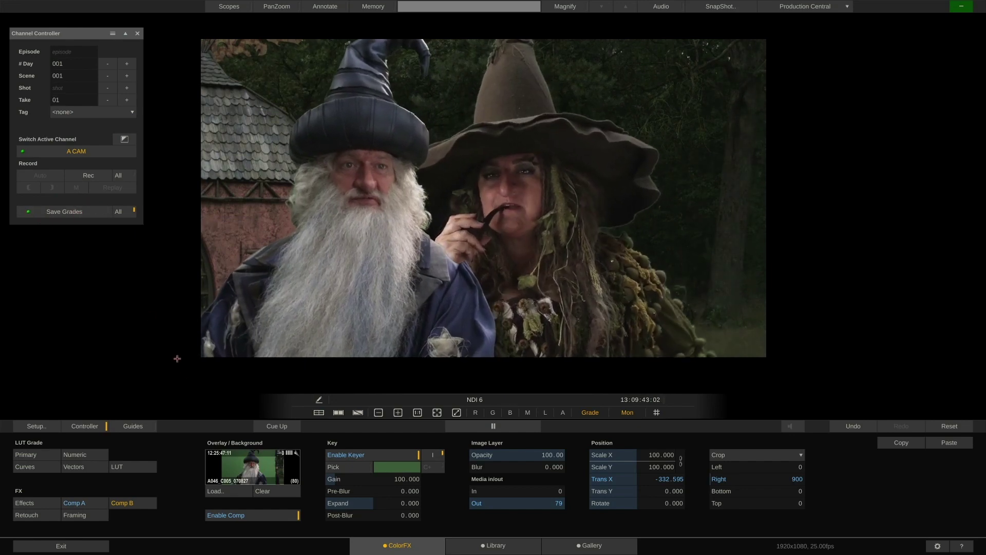
{"action": "left_click", "coordinate": [478, 546]}
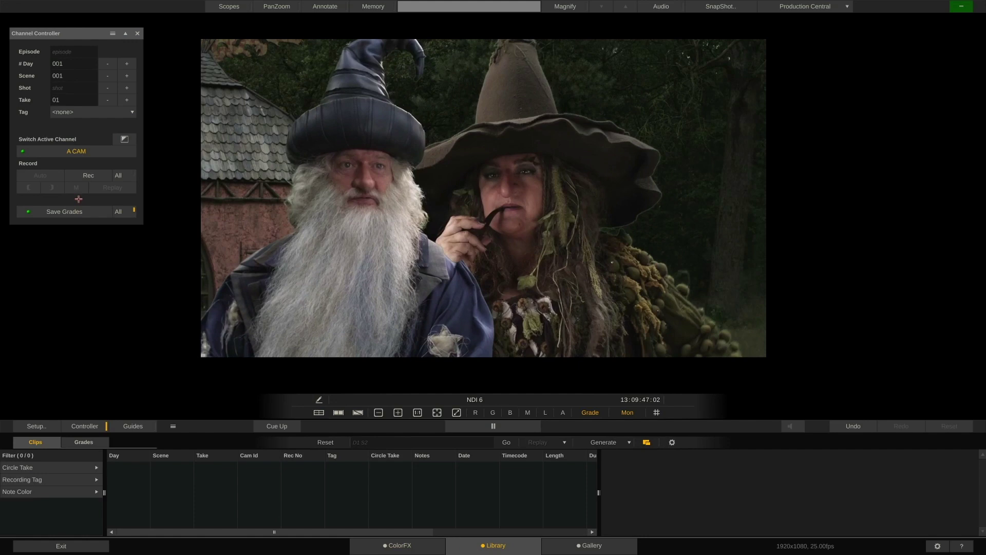
Record a 4-second Scene 001 Take 01 clip and open it as Reference [A].
{"action": "left_click", "coordinate": [82, 173]}
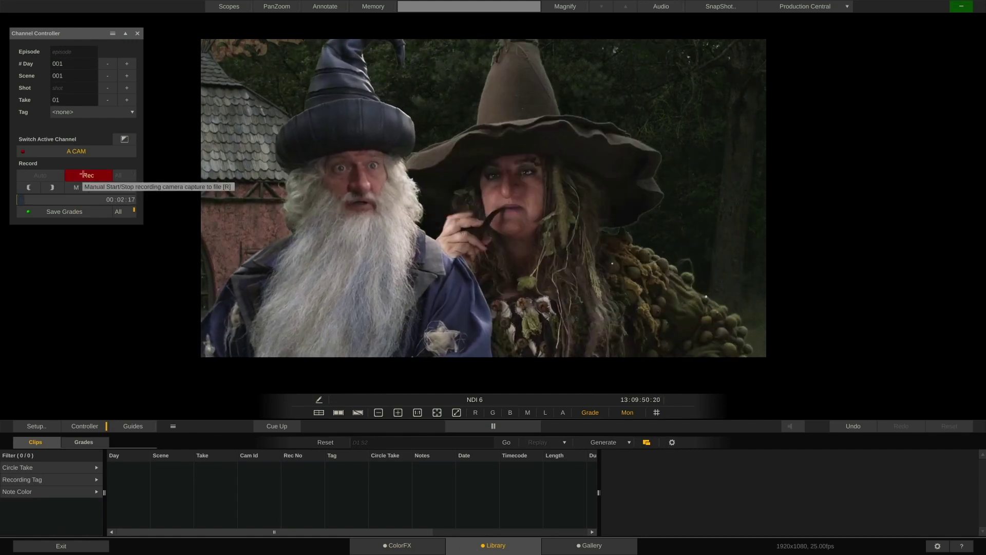
{"action": "left_click", "coordinate": [82, 179]}
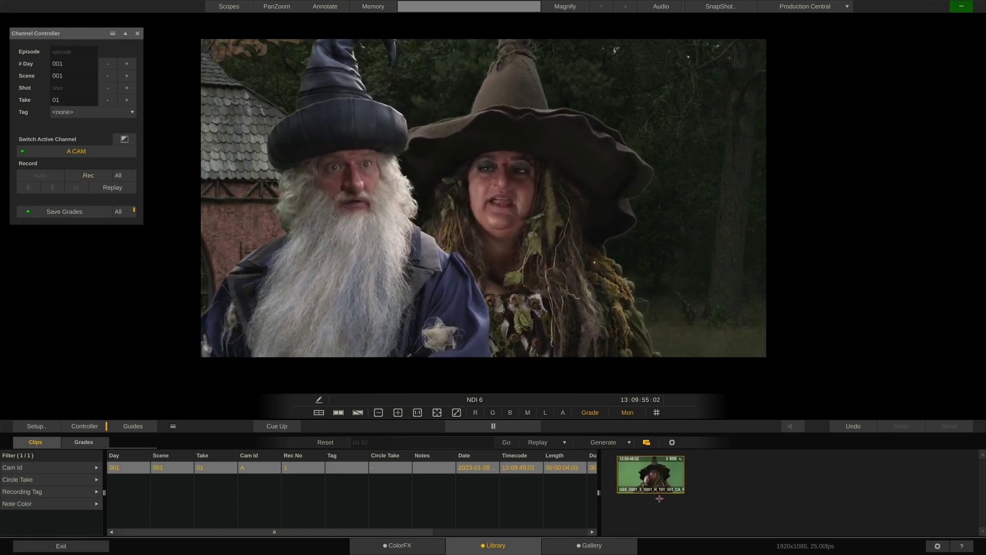
{"action": "left_click", "coordinate": [566, 443]}
{"action": "left_click", "coordinate": [605, 436]}
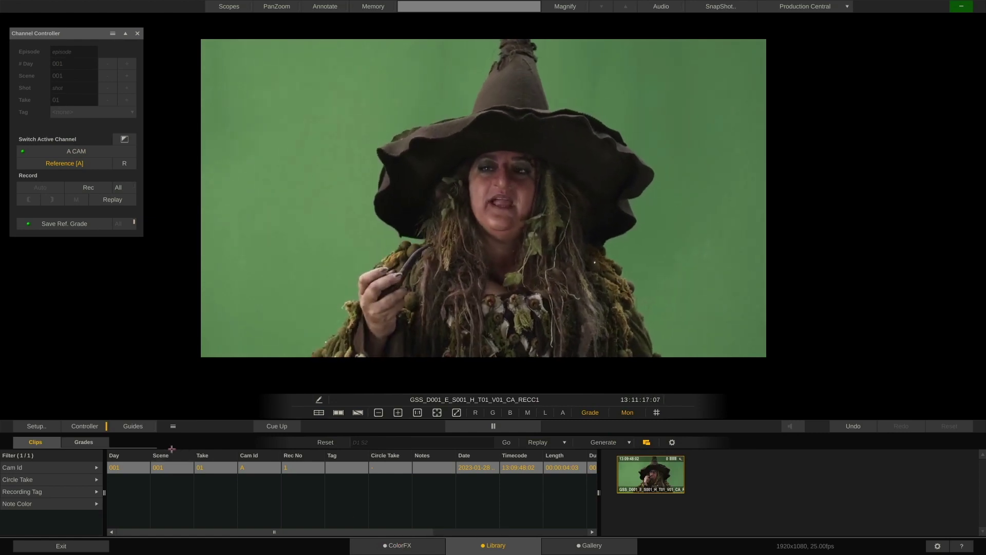
Apply the saved grade to the active channel so the reference clip shows the keyed composite.
{"action": "left_click", "coordinate": [84, 441]}
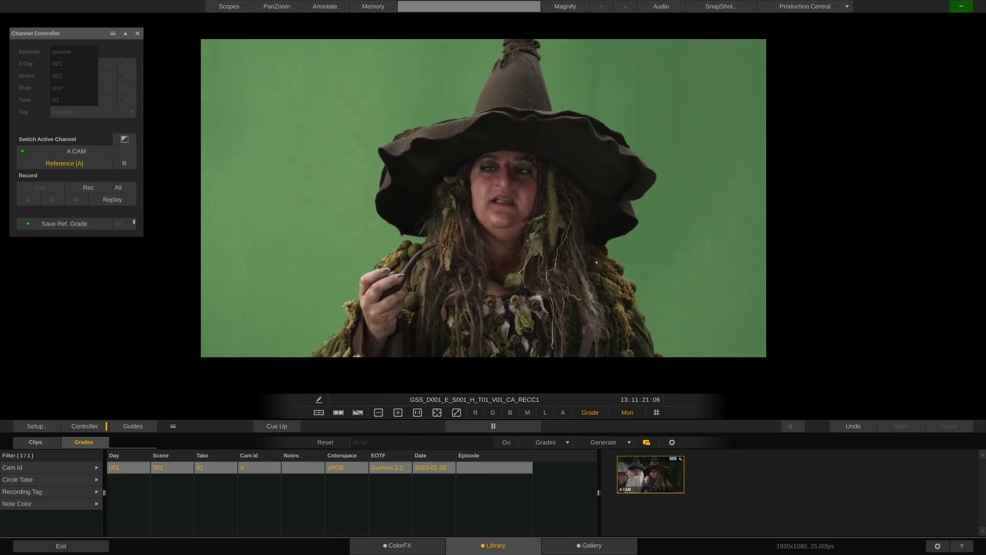
{"action": "right_click", "coordinate": [566, 440]}
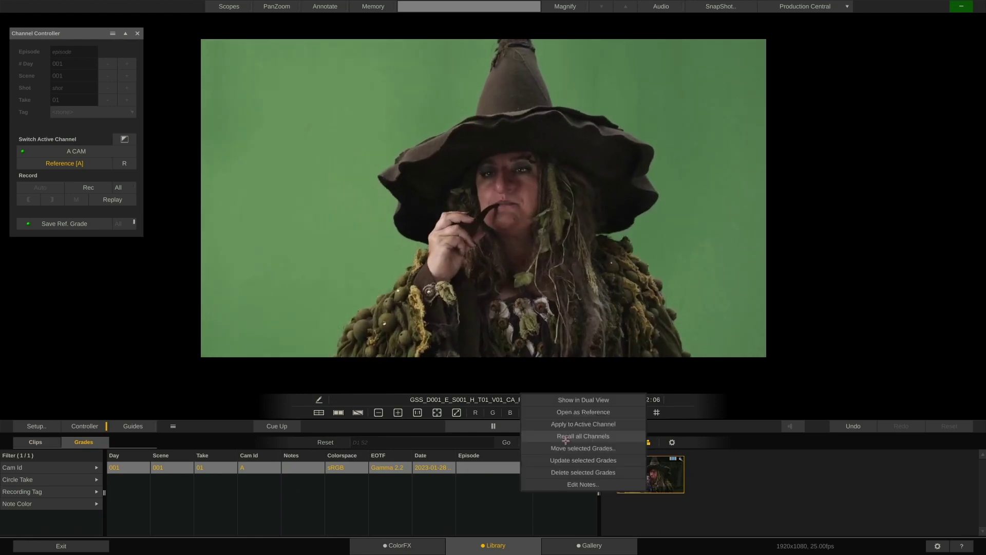
{"action": "left_click", "coordinate": [627, 426]}
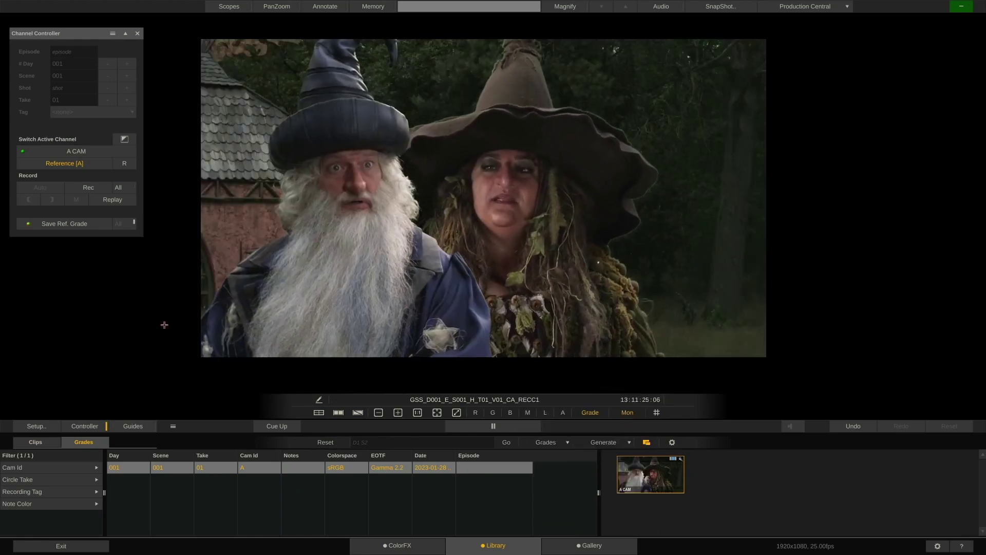
{"action": "left_click", "coordinate": [401, 547]}
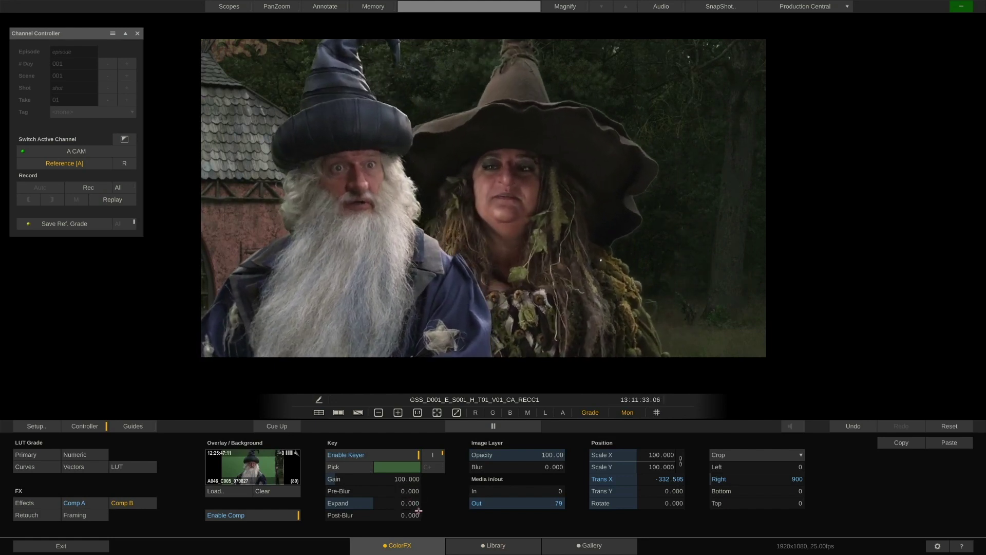
Lower the reference grade's Primary master gamma to 0.919.
{"action": "left_click", "coordinate": [511, 548]}
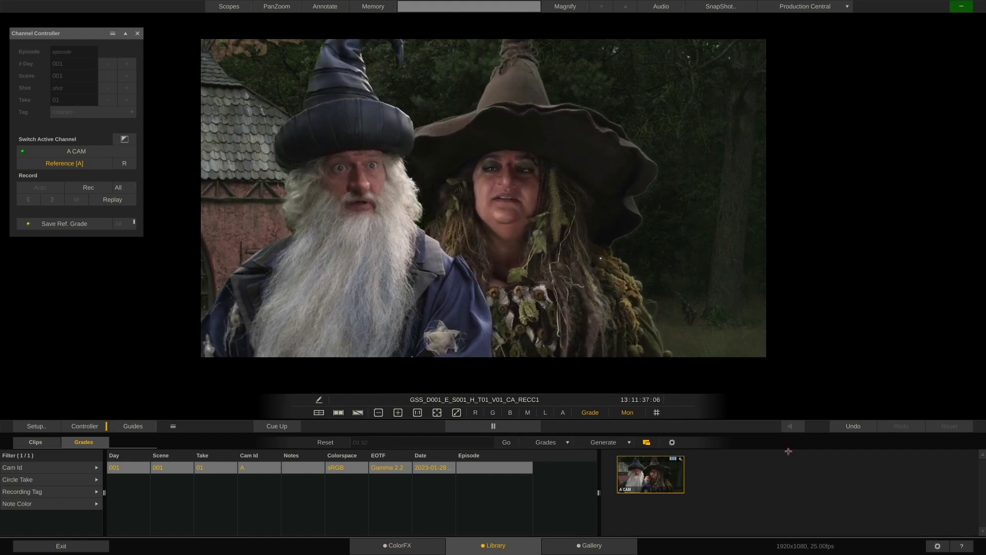
{"action": "left_click", "coordinate": [382, 547]}
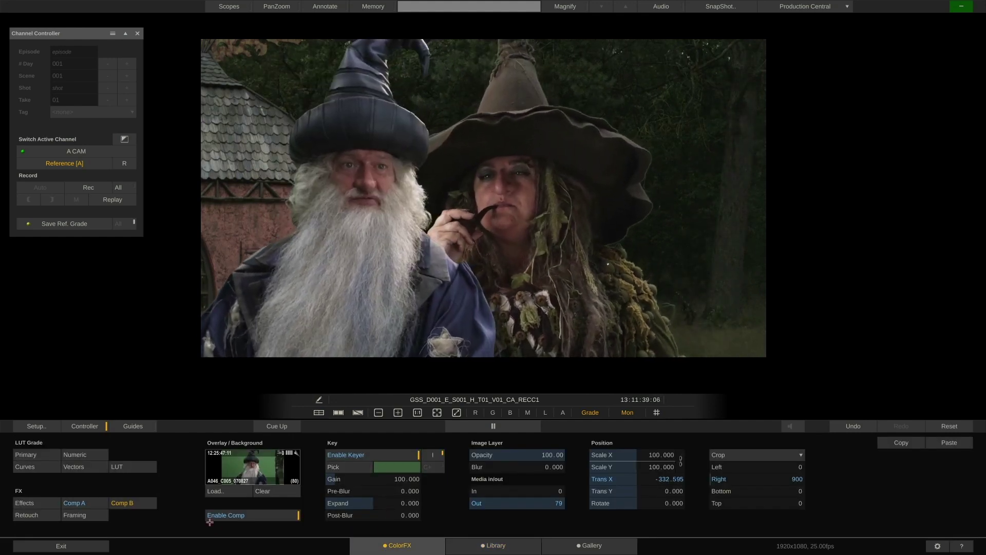
{"action": "left_click", "coordinate": [48, 454]}
{"action": "left_click", "coordinate": [90, 455]}
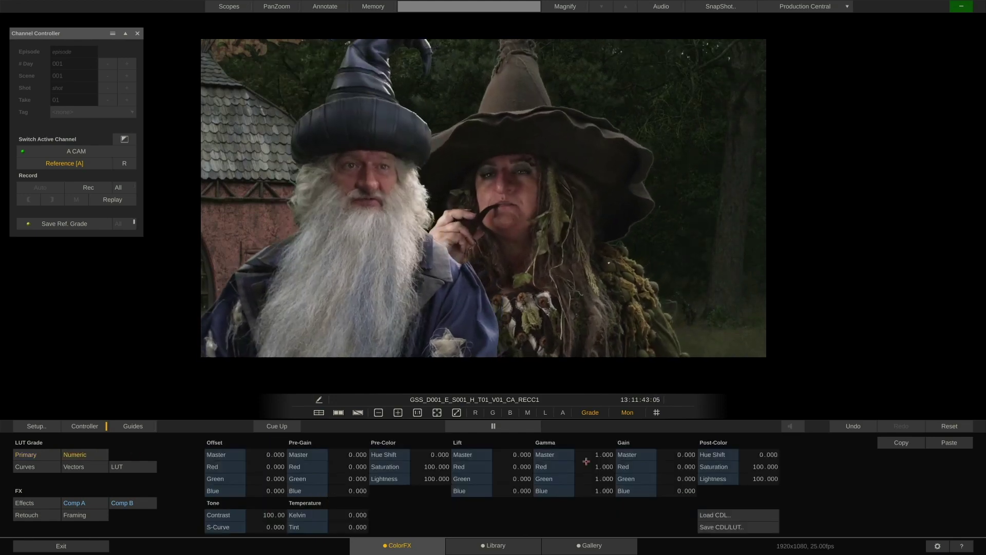
{"action": "left_click_drag", "start_coordinate": [607, 453], "coordinate": [596, 456]}
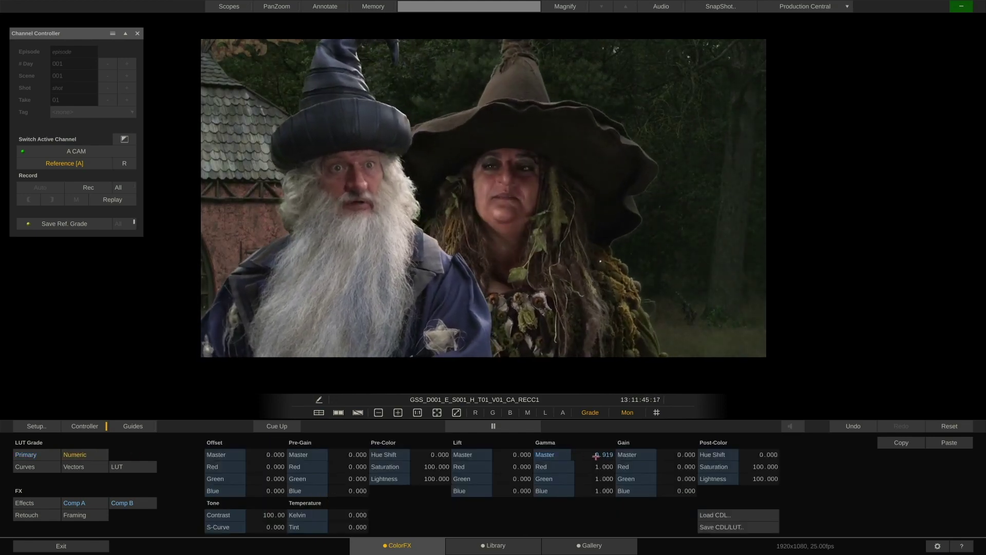
Bring up the Comp A settings for the first composite layer.
{"action": "left_click", "coordinate": [91, 502]}
{"action": "left_click", "coordinate": [345, 467]}
{"action": "left_click", "coordinate": [211, 178]}
{"action": "left_click", "coordinate": [738, 273]}
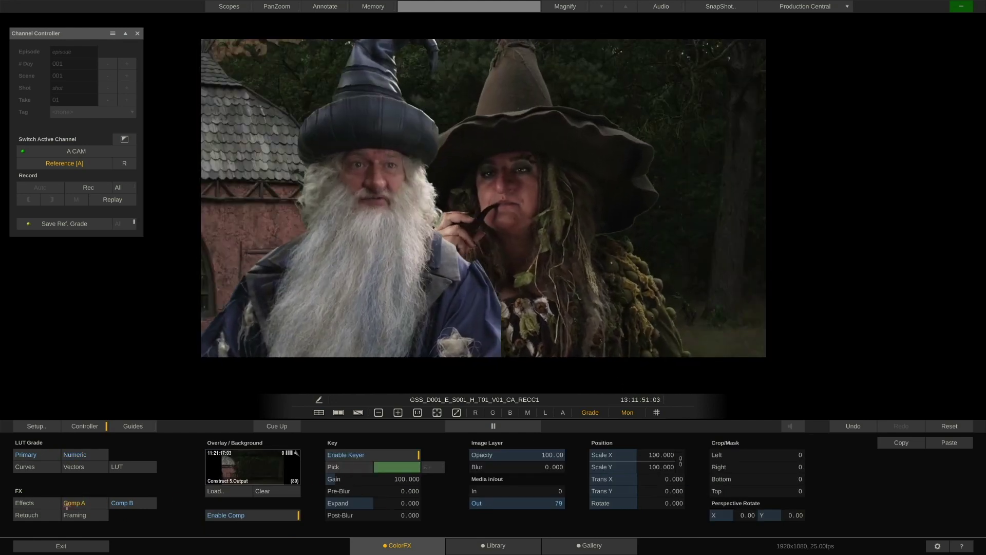
Add film grain at strength 32 and highlight bloom at strength 1.000.
{"action": "left_click", "coordinate": [31, 503]}
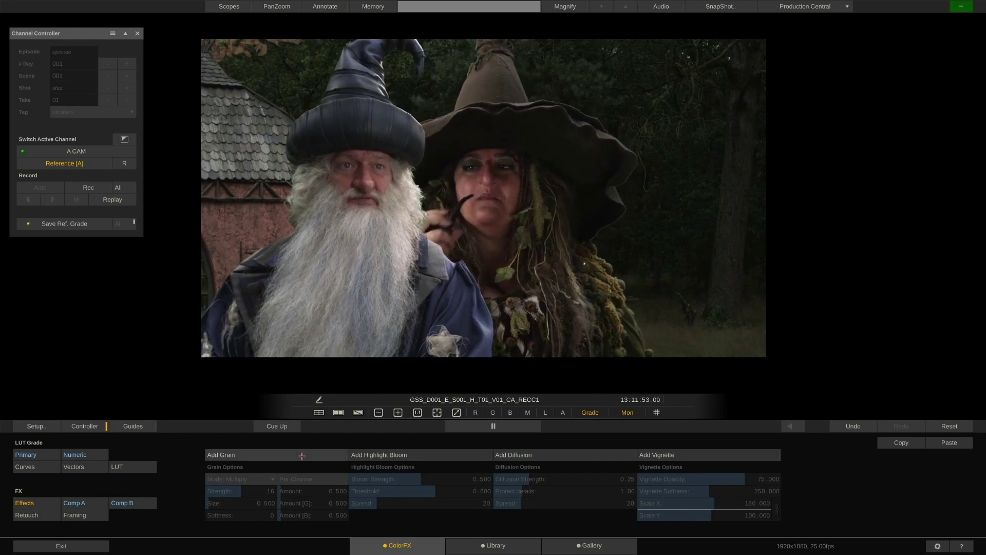
{"action": "left_click", "coordinate": [303, 455]}
{"action": "mouse_move", "coordinate": [260, 490]}
{"action": "left_mouse_down"}
{"action": "mouse_move", "coordinate": [244, 493]}
{"action": "mouse_move", "coordinate": [252, 492]}
{"action": "left_mouse_up"}
{"action": "left_click", "coordinate": [429, 455]}
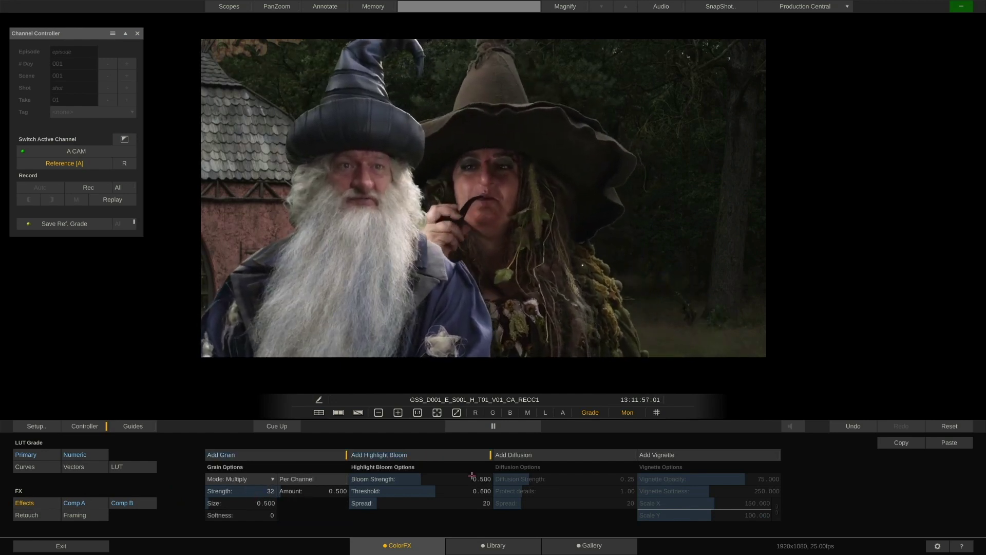
{"action": "left_click_drag", "start_coordinate": [475, 479], "coordinate": [485, 475]}
Switch the setup to the Tutorial preset, showing A CAM and B CAM feeds side by side.
{"action": "left_click", "coordinate": [510, 547]}
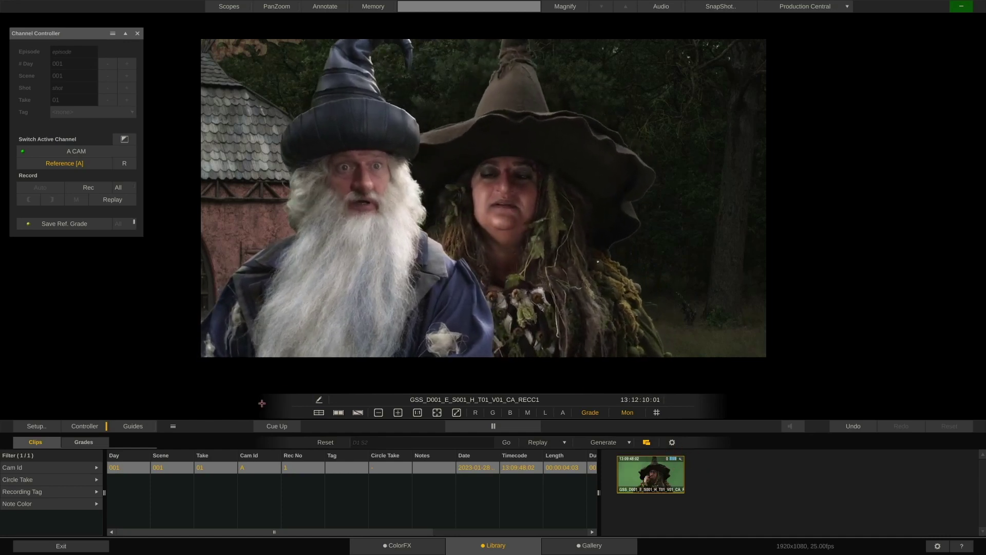
{"action": "left_click", "coordinate": [43, 426]}
{"action": "left_click", "coordinate": [254, 155]}
{"action": "left_click", "coordinate": [232, 163]}
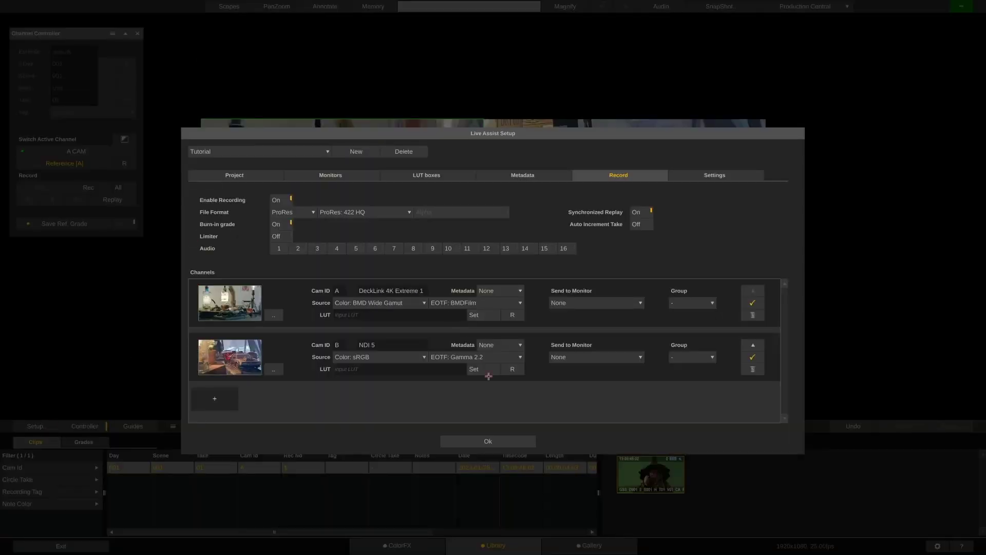
{"action": "left_click", "coordinate": [488, 441]}
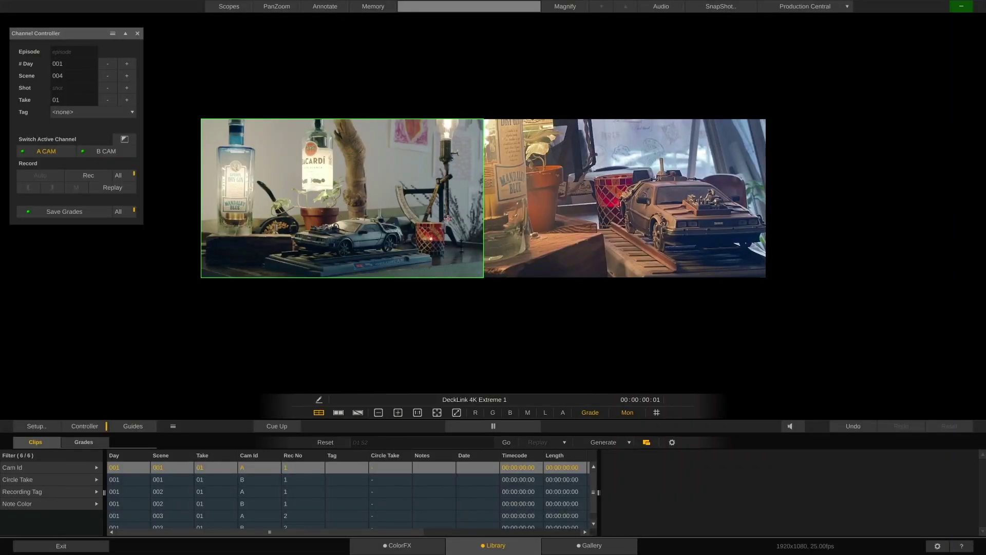
{"action": "scroll", "coordinate": [447, 218], "scroll_direction": "up", "scroll_amount": 2}
{"action": "left_click_drag", "start_coordinate": [448, 219], "coordinate": [522, 258]}
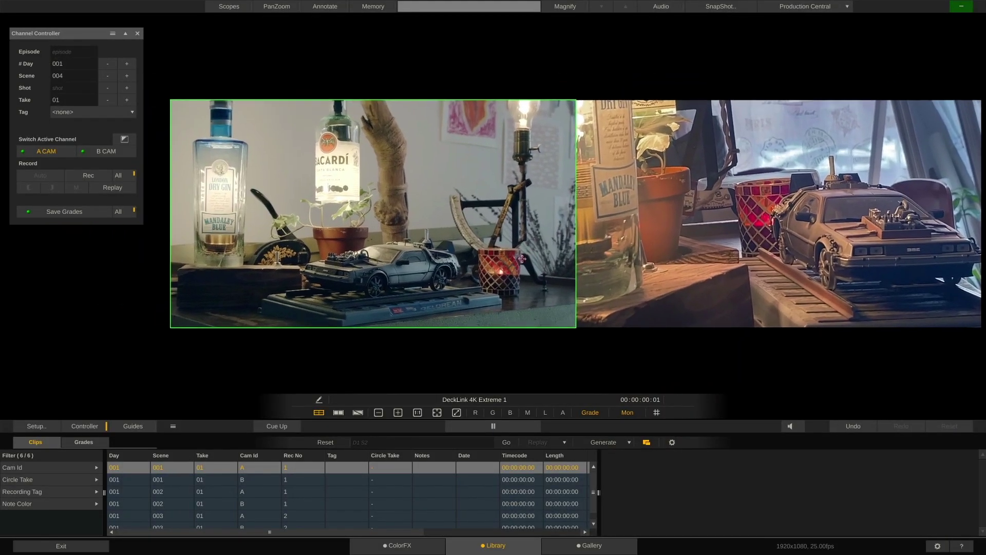